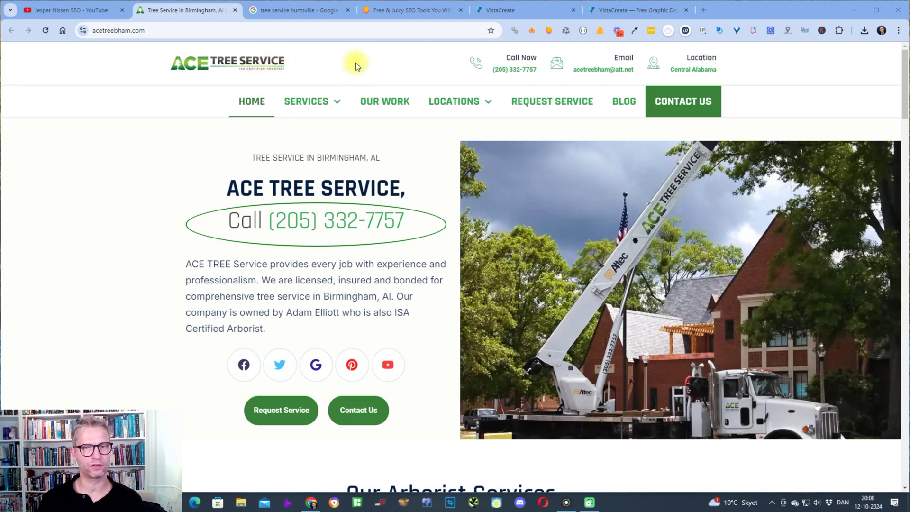
# After a brief look at the YouTube channel, bring up Mangools pricing with monthly prices
pyautogui.click(67, 11)
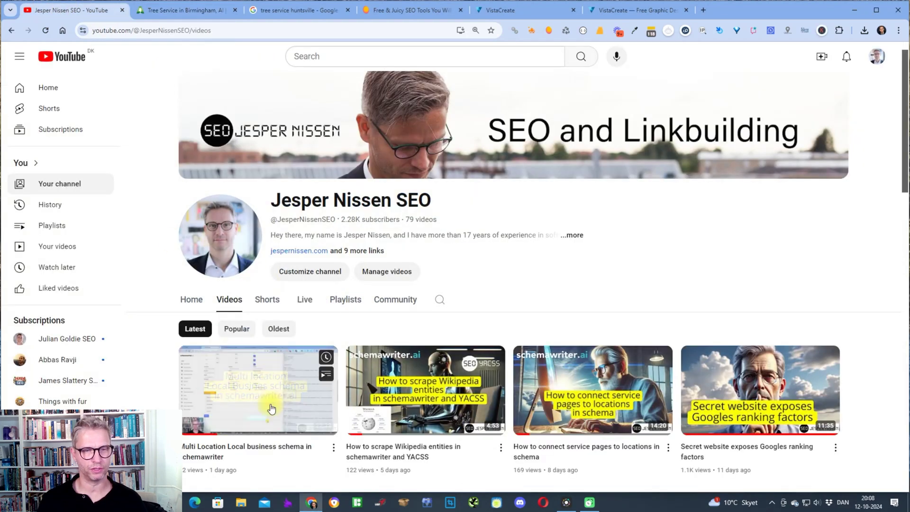
pyautogui.click(178, 10)
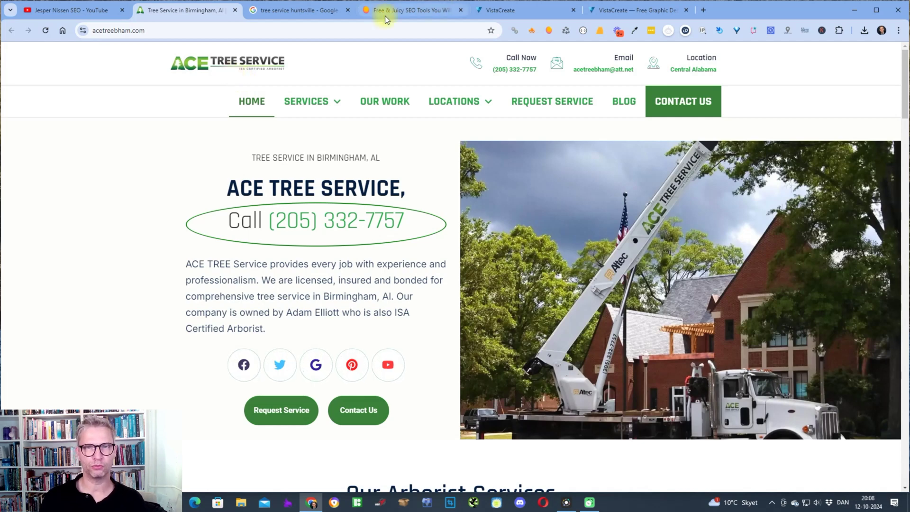
pyautogui.click(404, 8)
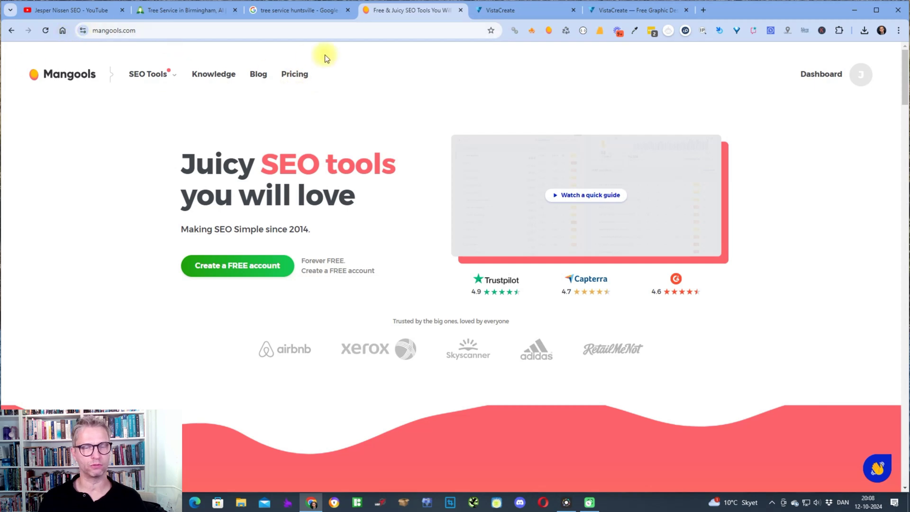
pyautogui.click(298, 77)
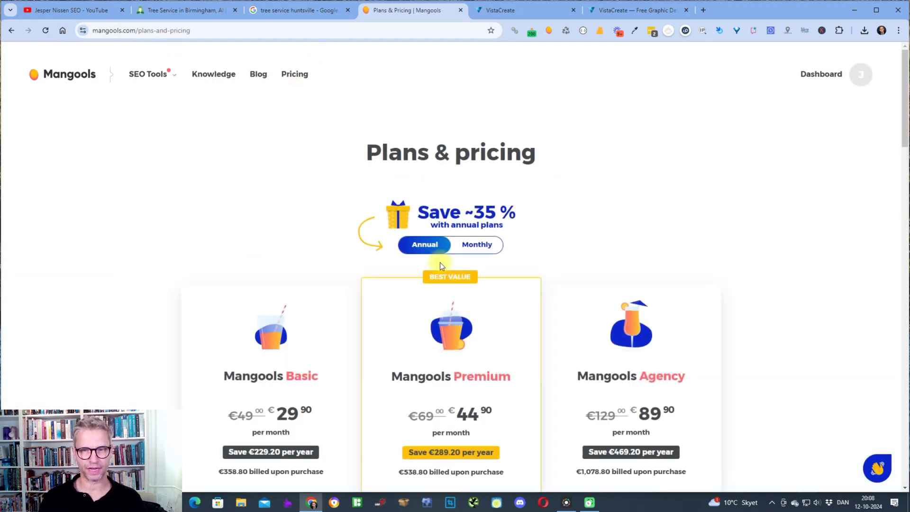
pyautogui.click(477, 246)
# Review the Basic, Premium and Agency plan features, then return to the ACE Tree Service site
pyautogui.scroll(-6, 871, 262)
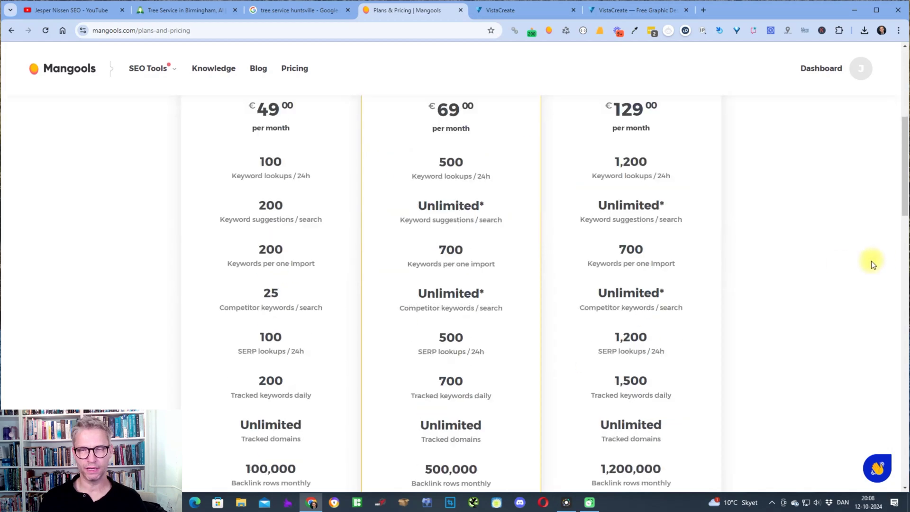
pyautogui.scroll(3, 870, 263)
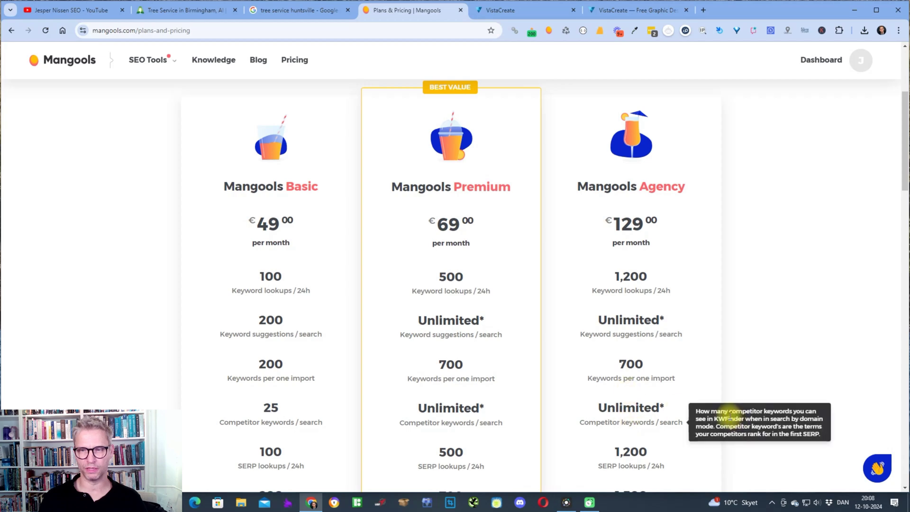
pyautogui.scroll(-4, 703, 374)
pyautogui.scroll(-4, 702, 374)
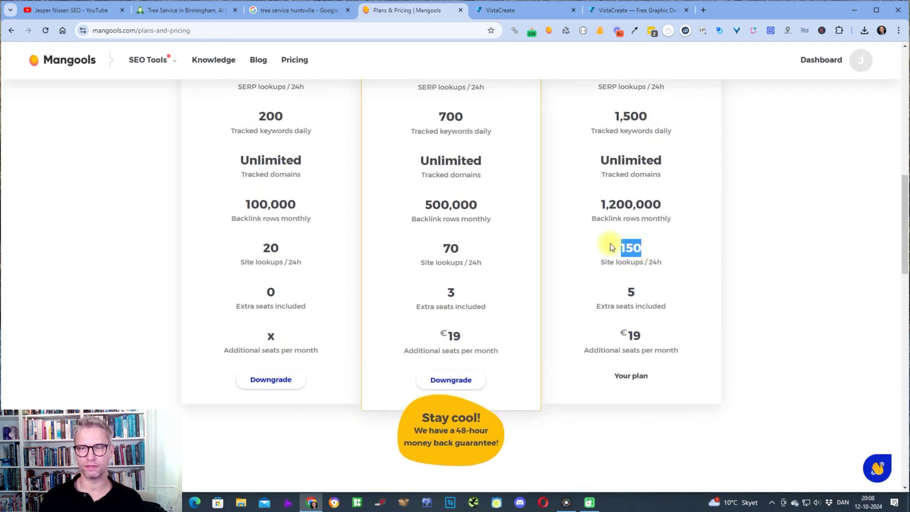
pyautogui.moveTo(651, 267)
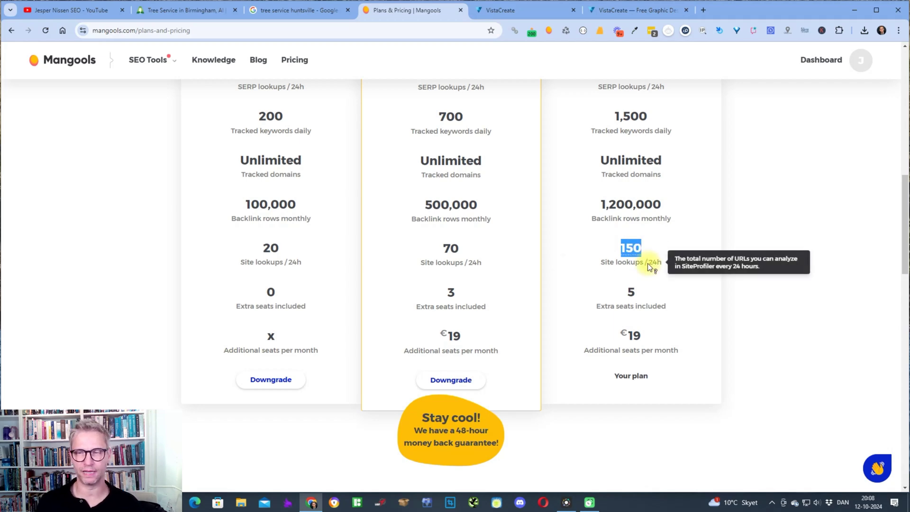
pyautogui.click(799, 264)
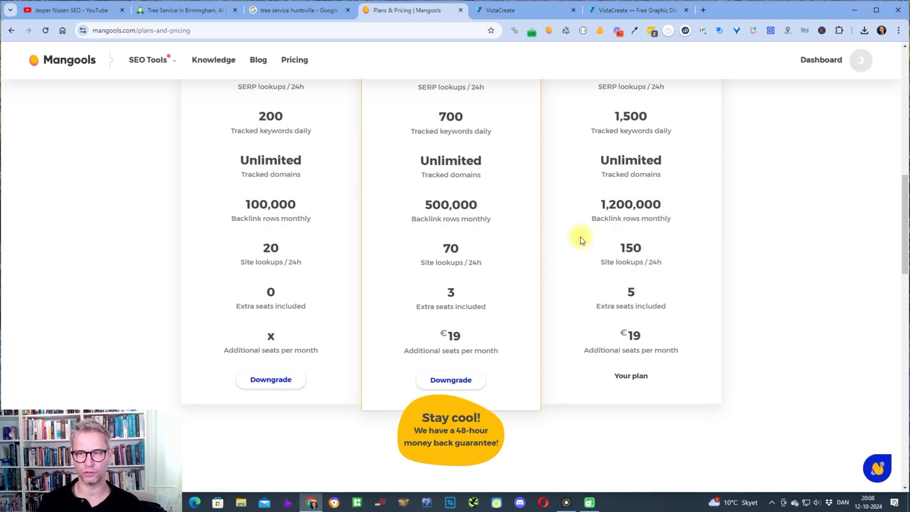
pyautogui.scroll(10, 781, 285)
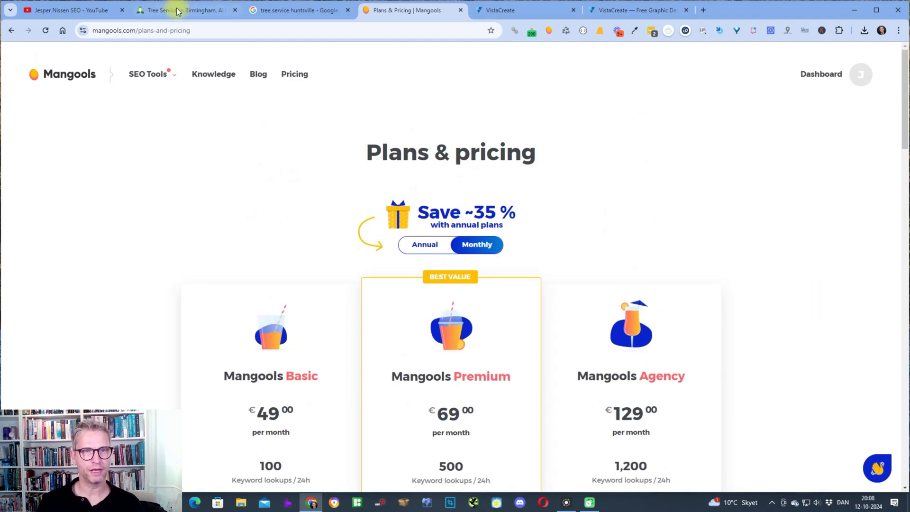
pyautogui.click(175, 10)
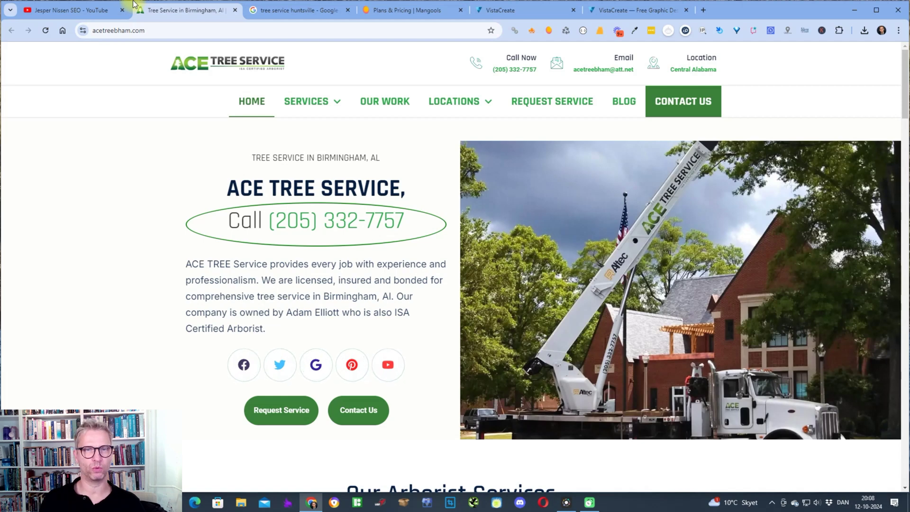
# Go to the HUNTSVILLE page from the ACE Tree Service LOCATIONS menu
pyautogui.moveTo(490, 96)
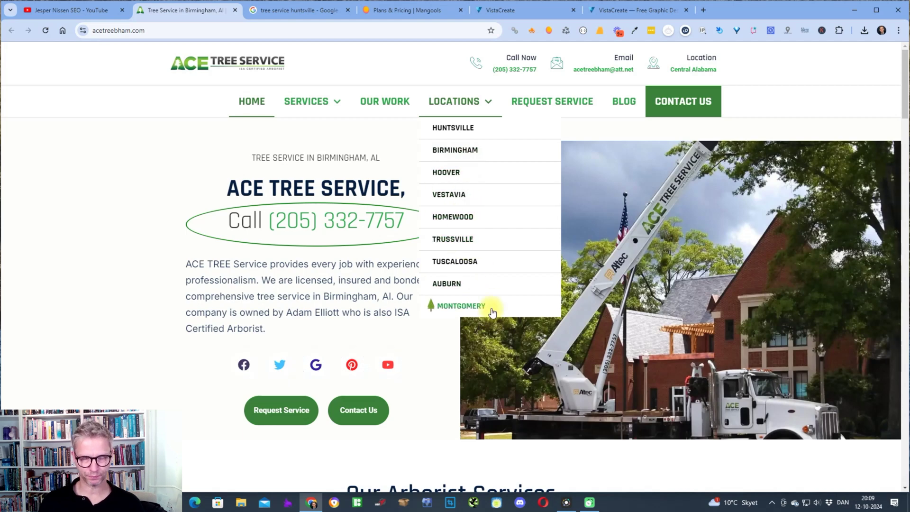
pyautogui.click(479, 128)
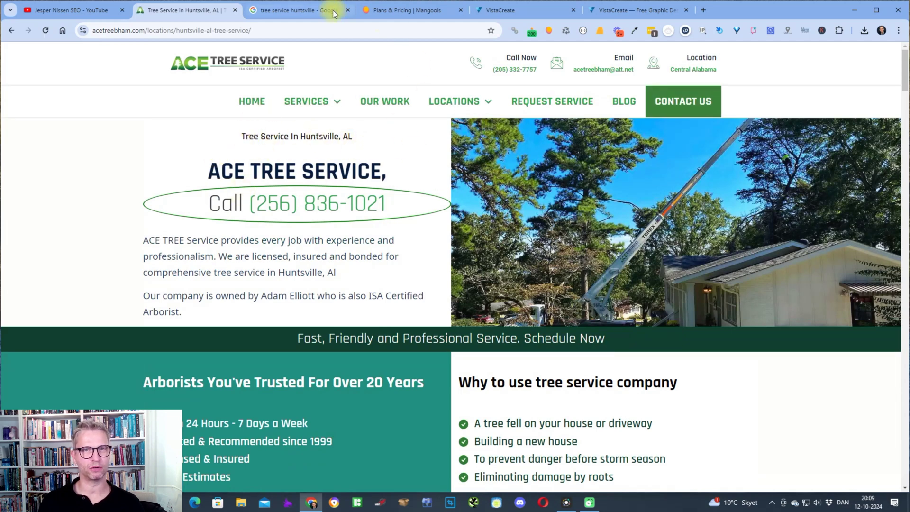
# Rerun the 'tree service huntsville' Google search
pyautogui.click(299, 10)
pyautogui.click(199, 57)
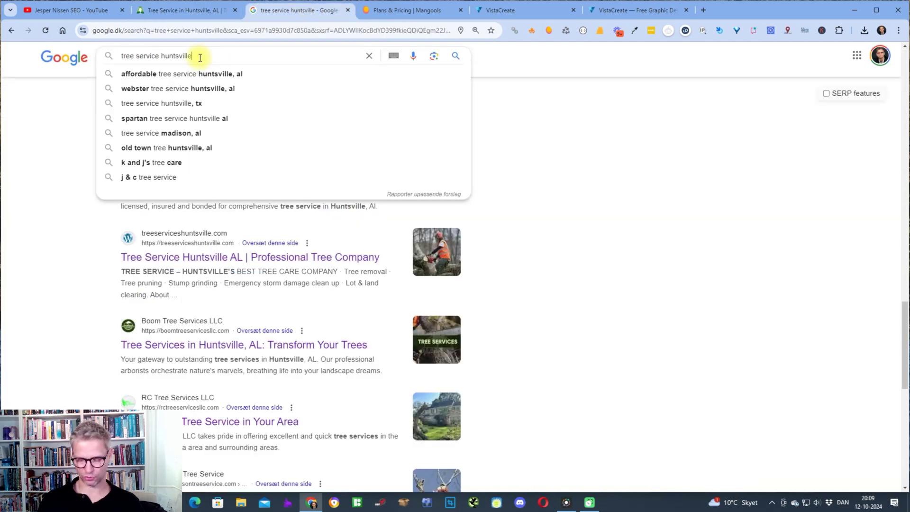
pyautogui.press('Return')
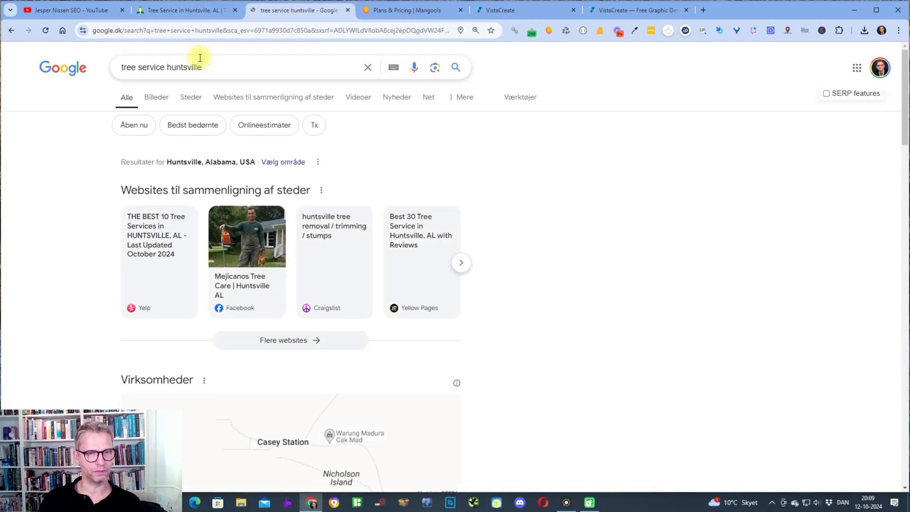
# Scroll the results and open treeserviceshuntsville.com in a background tab
pyautogui.scroll(-5, 686, 238)
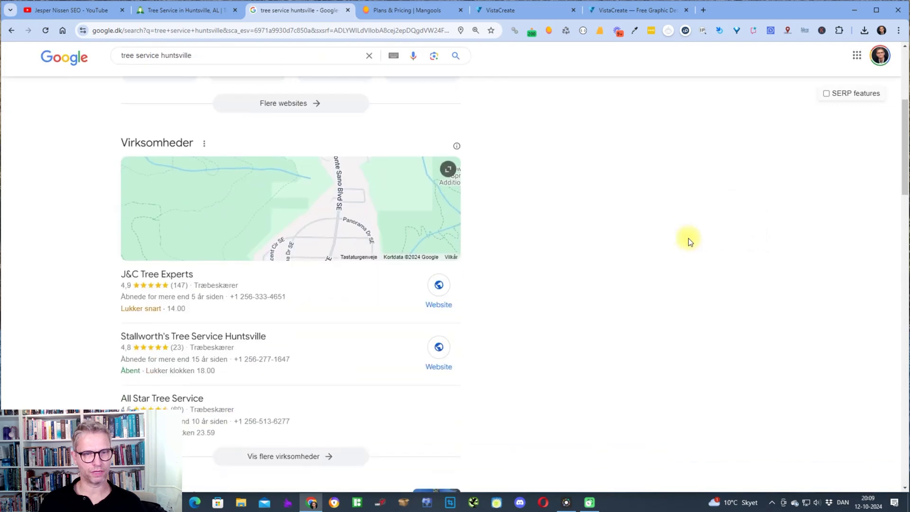
pyautogui.scroll(-5, 688, 239)
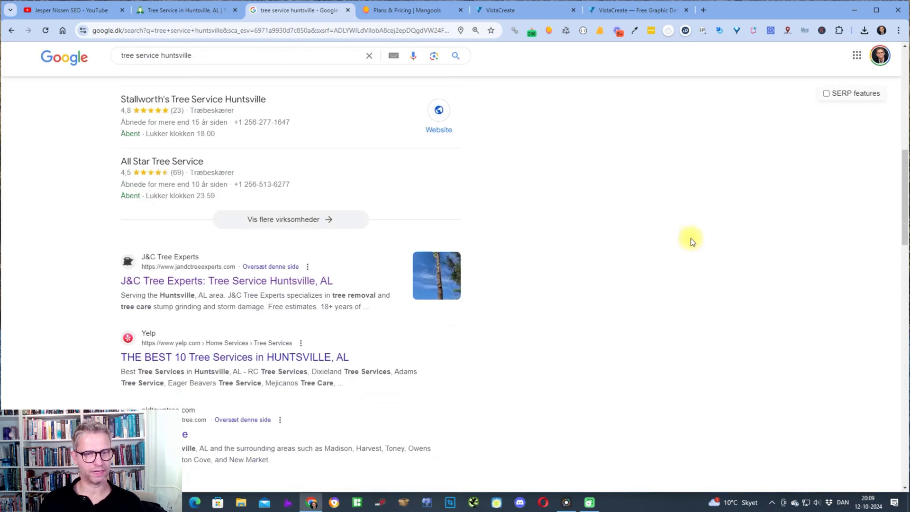
pyautogui.scroll(-2, 689, 242)
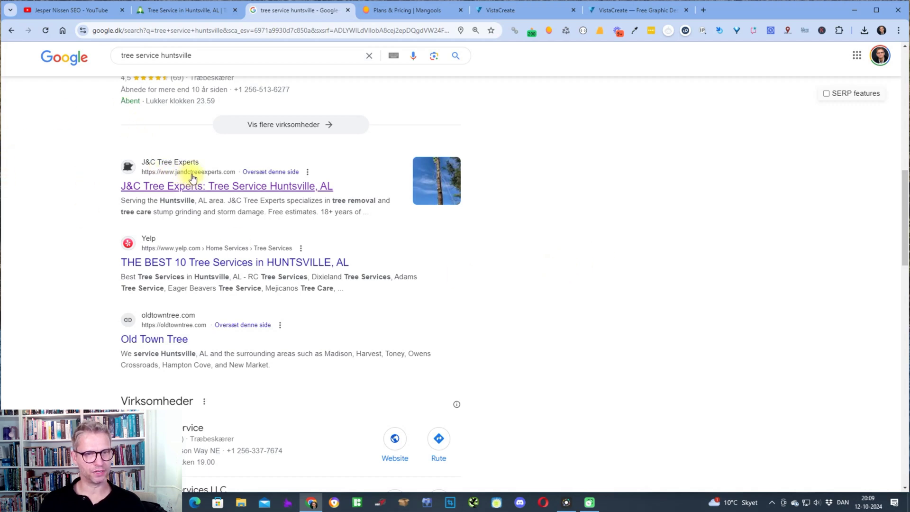
pyautogui.scroll(-2, 204, 189)
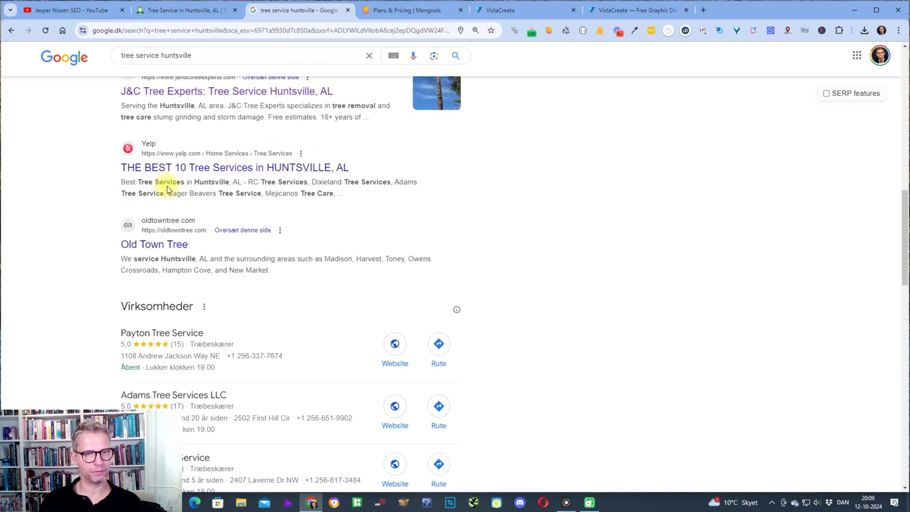
pyautogui.scroll(-2, 167, 185)
pyautogui.scroll(-5, 210, 160)
pyautogui.scroll(3, 208, 170)
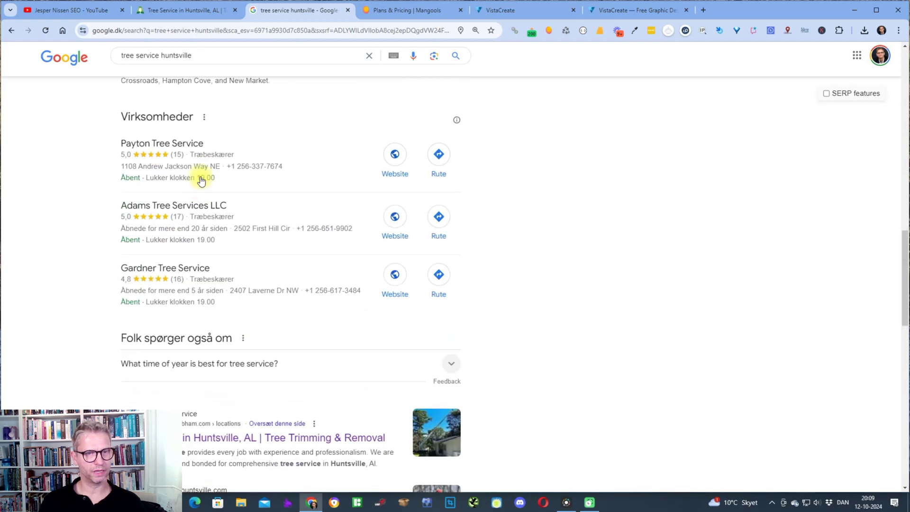
pyautogui.scroll(-4, 329, 226)
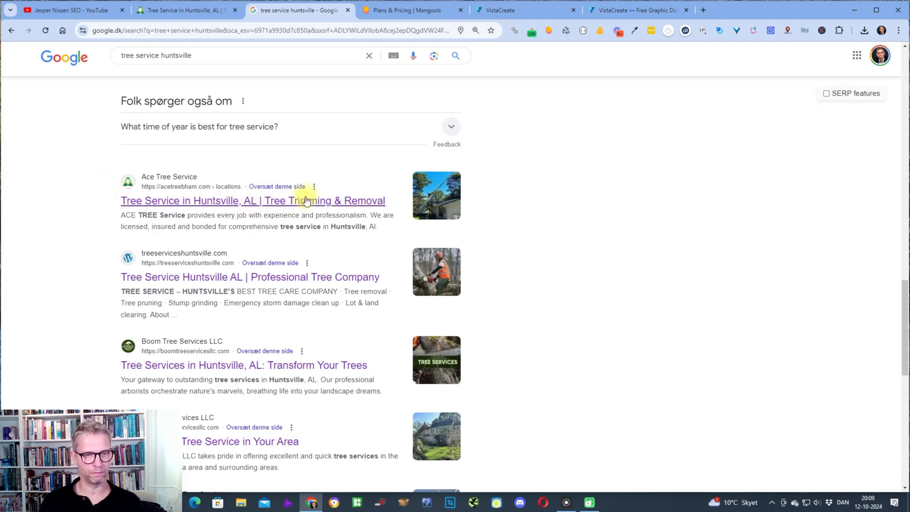
pyautogui.scroll(-2, 305, 192)
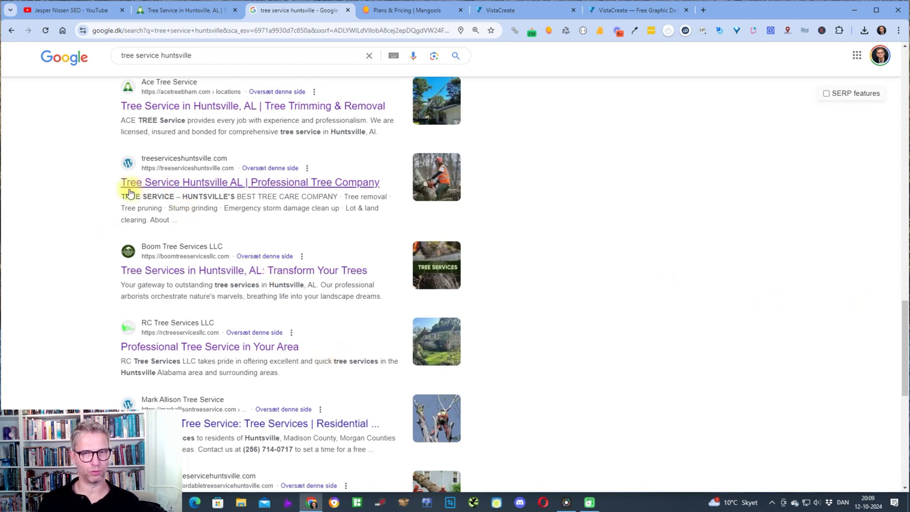
pyautogui.middleClick(191, 185)
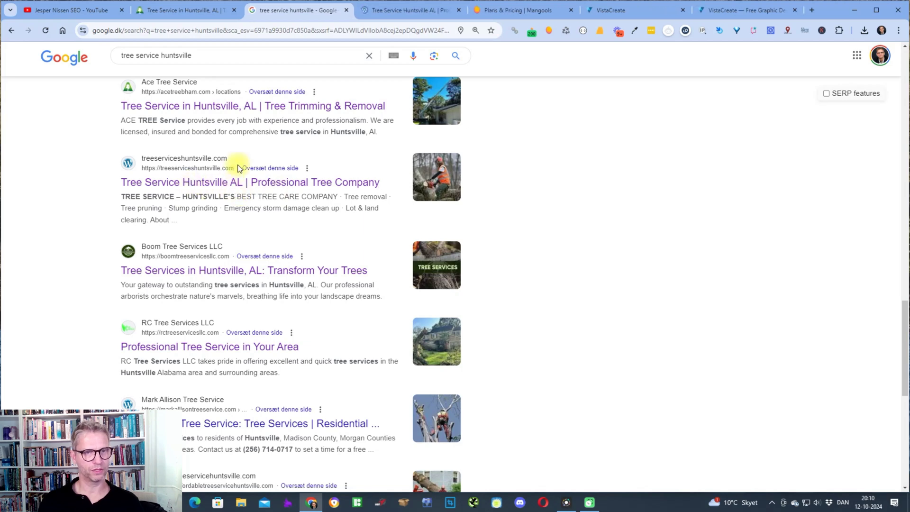
# View Stallworth's Tree Service site, close the VistaCreate and pricing tabs, and grant SEO extension access
pyautogui.click(405, 10)
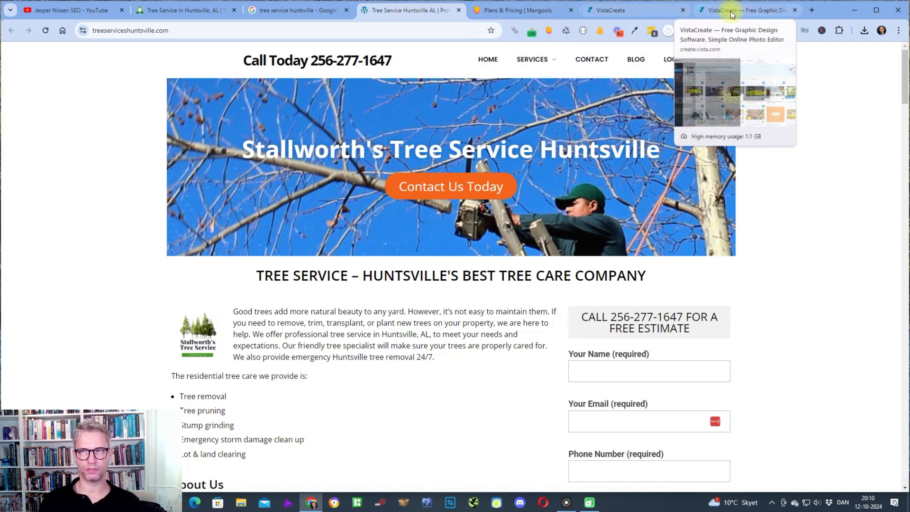
pyautogui.click(794, 10)
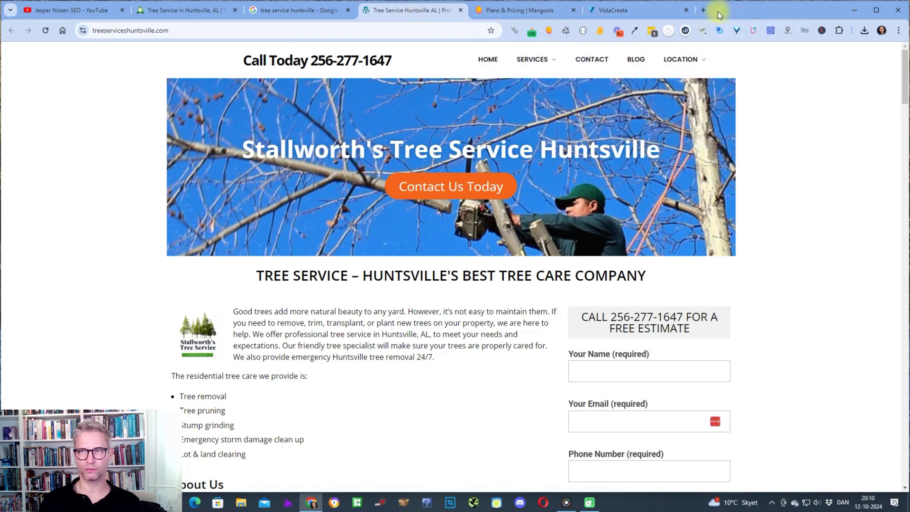
pyautogui.click(685, 10)
pyautogui.click(572, 10)
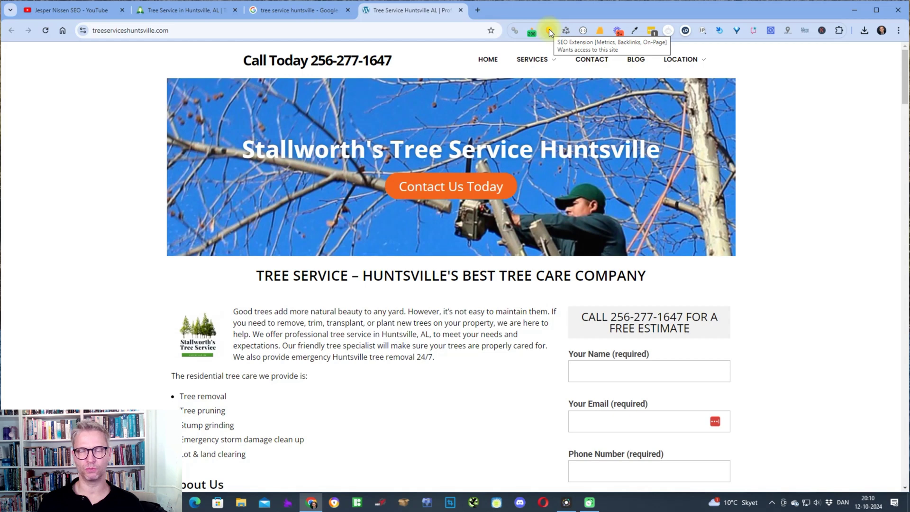
pyautogui.click(549, 32)
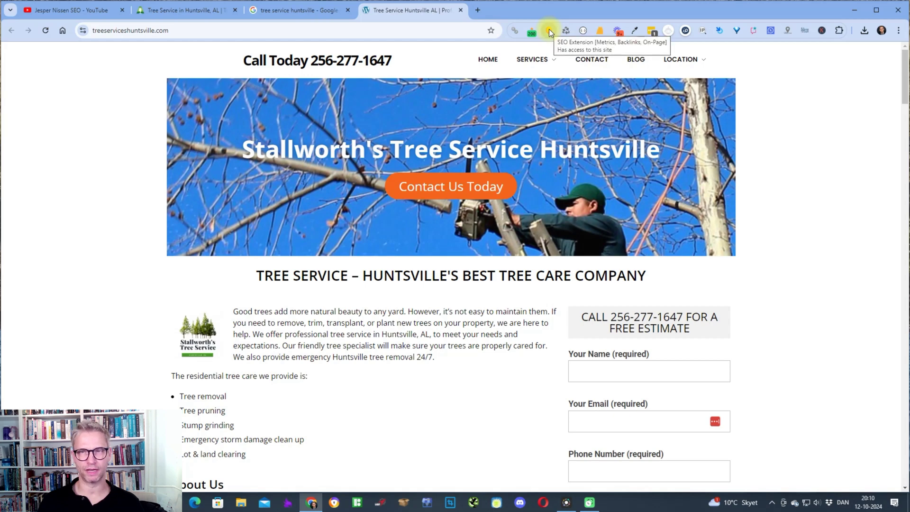
# Compare SEO extension metrics, finding acetreebham.com at Domain Authority 17 and Page Authority 34
pyautogui.click(549, 33)
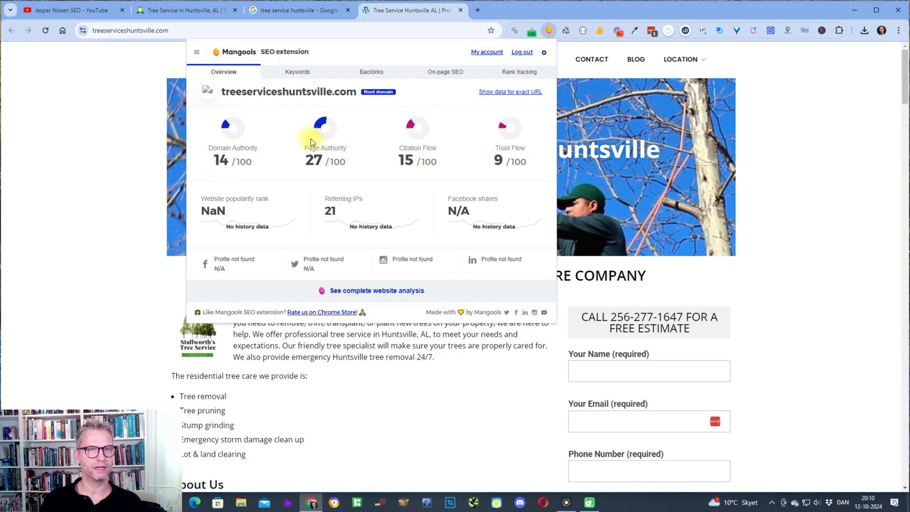
pyautogui.click(157, 11)
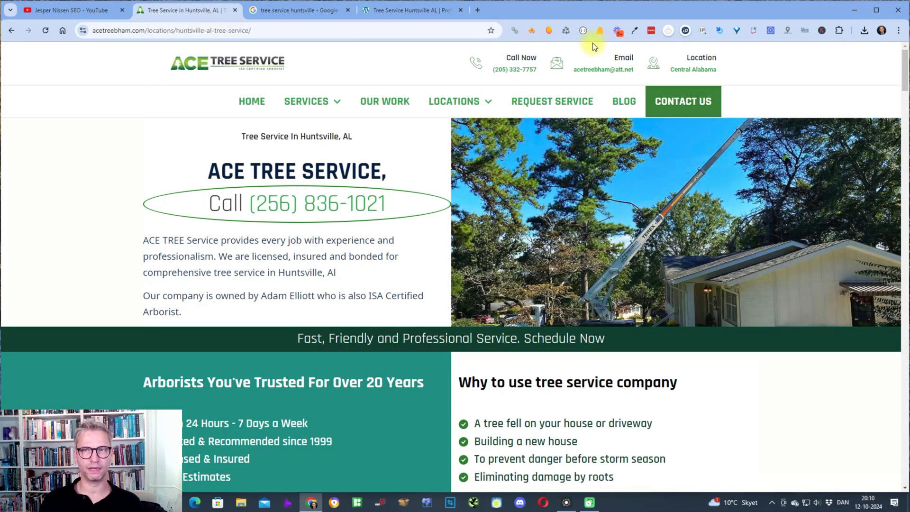
pyautogui.click(550, 30)
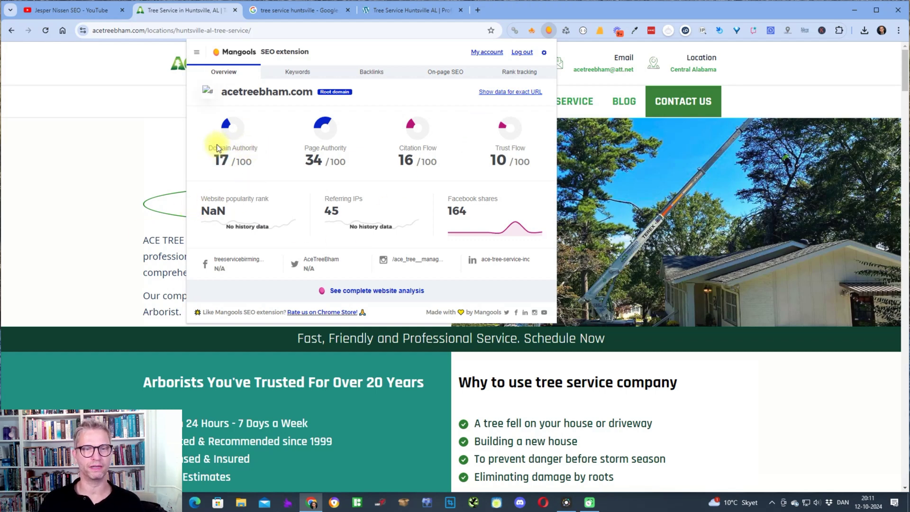
pyautogui.click(408, 10)
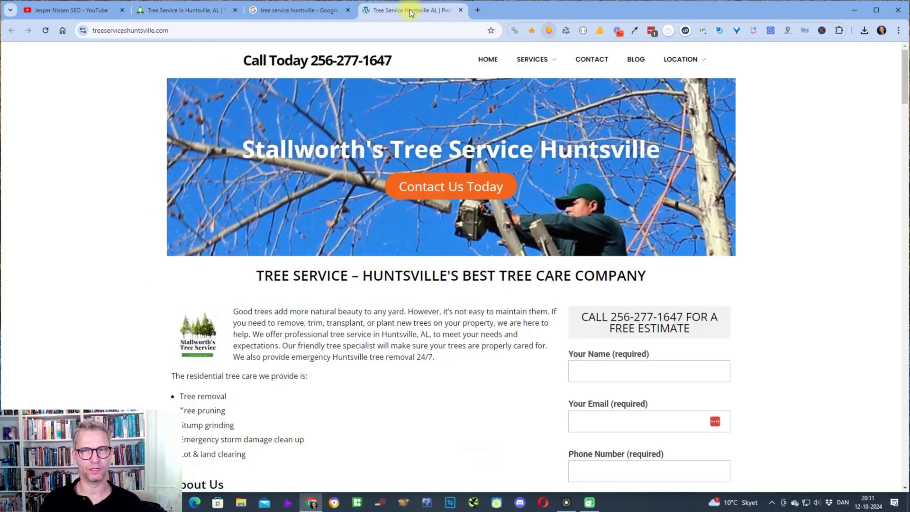
# List treeserviceshuntsville.com's backlinks in the SEO extension's Backlinks view
pyautogui.click(550, 31)
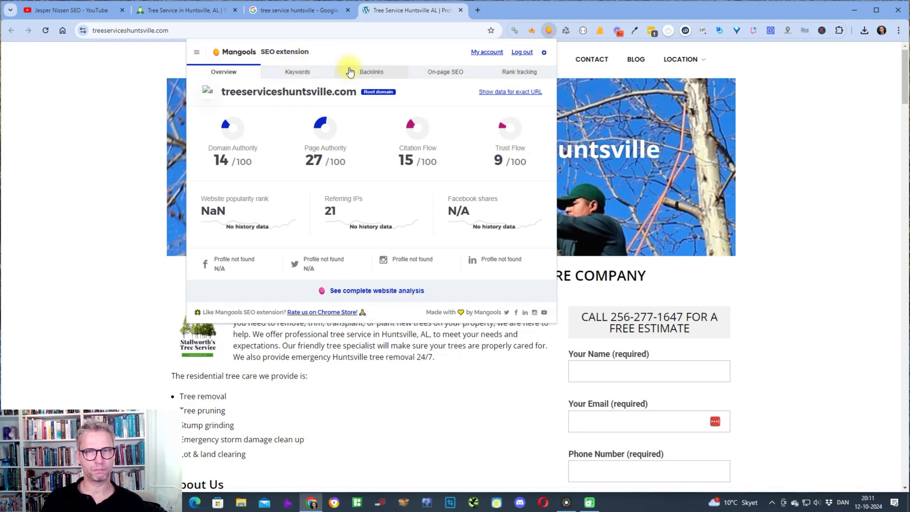
pyautogui.click(375, 74)
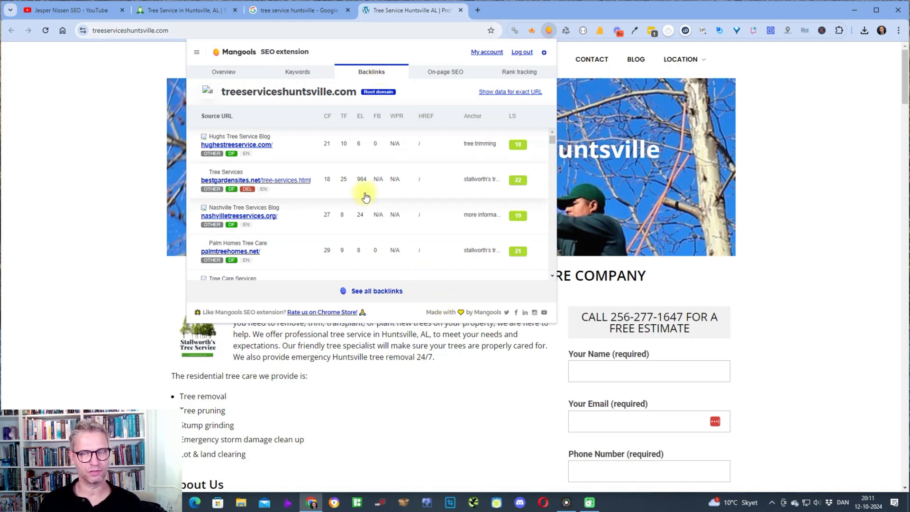
pyautogui.scroll(-5, 379, 169)
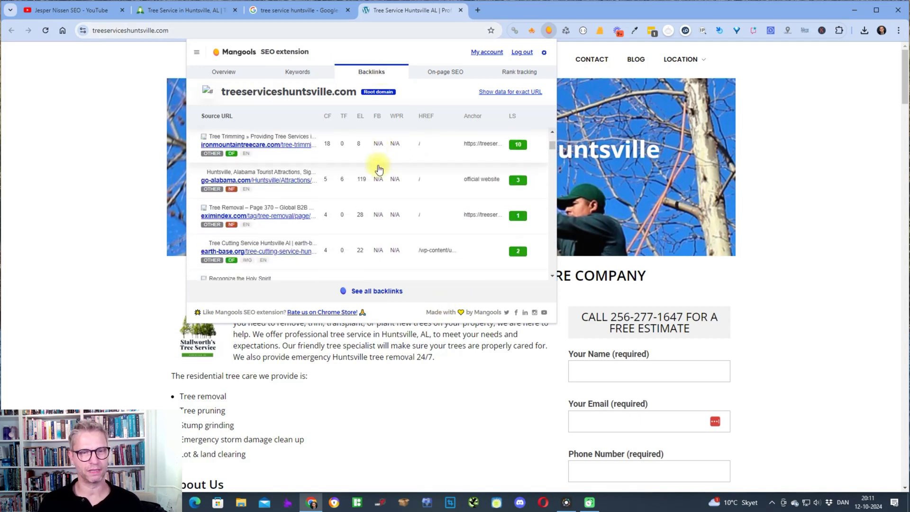
pyautogui.scroll(-10, 378, 169)
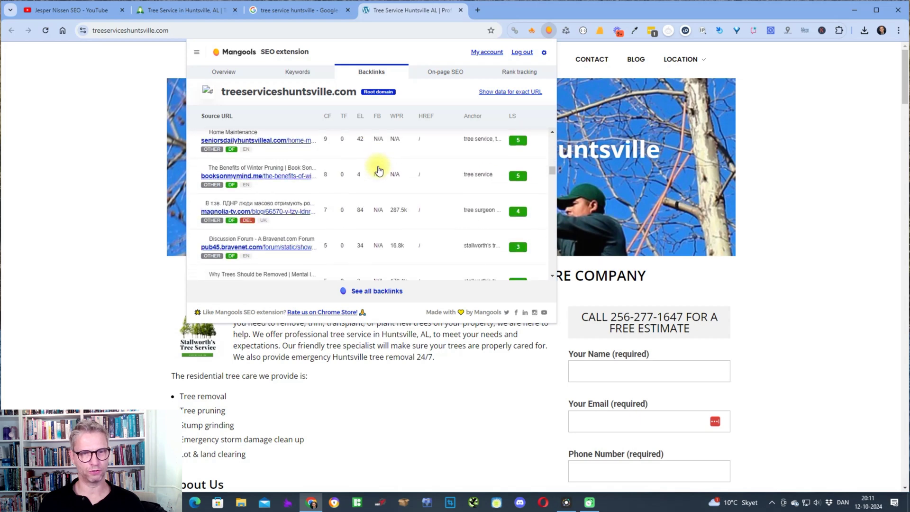
pyautogui.scroll(15, 378, 170)
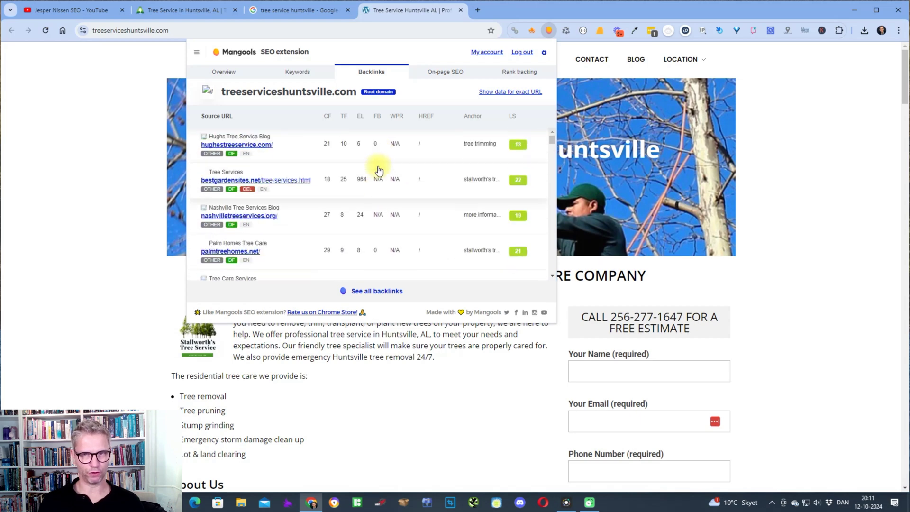
# Check exact-URL backlinks, switch back to domain data, and open the full LinkMiner report
pyautogui.click(520, 93)
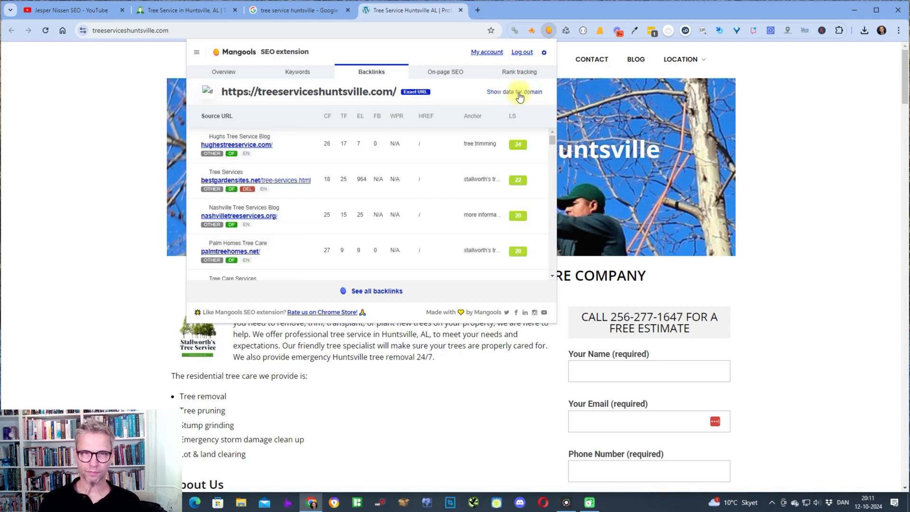
pyautogui.scroll(-1, 358, 152)
pyautogui.scroll(-5, 357, 152)
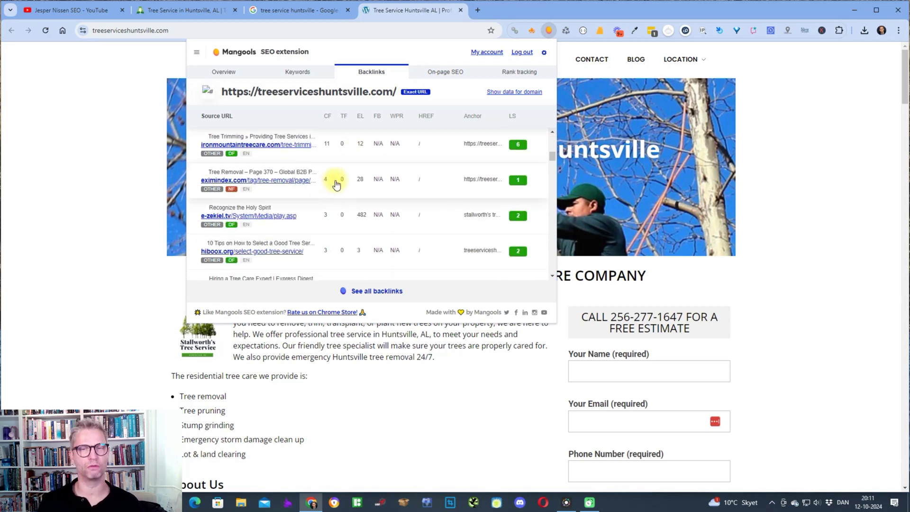
pyautogui.scroll(6, 336, 184)
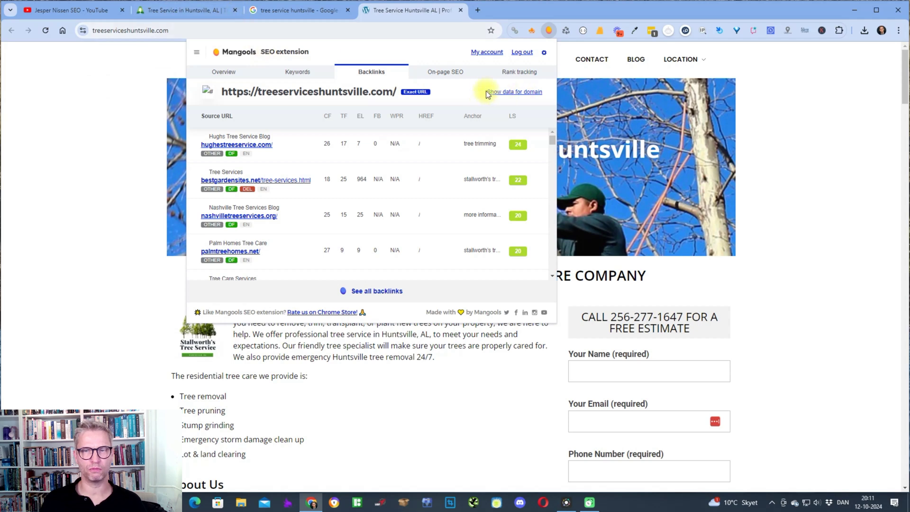
pyautogui.click(505, 93)
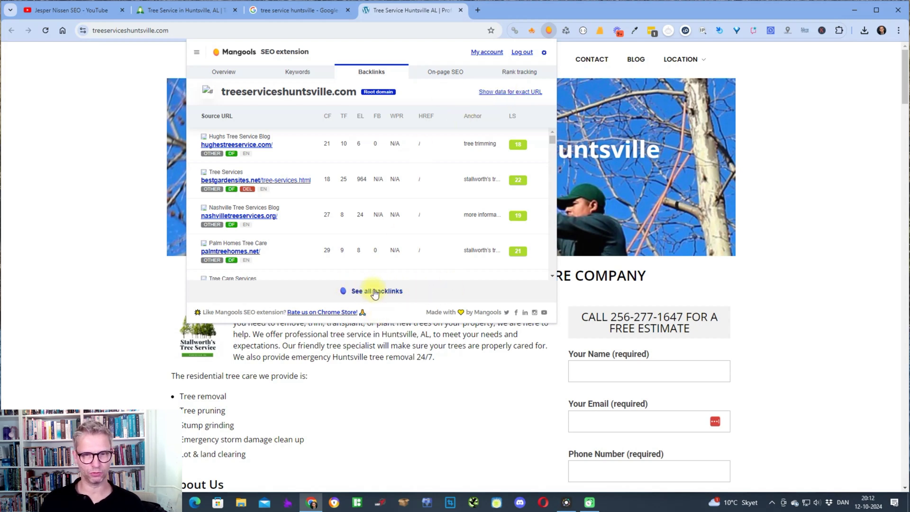
pyautogui.click(375, 291)
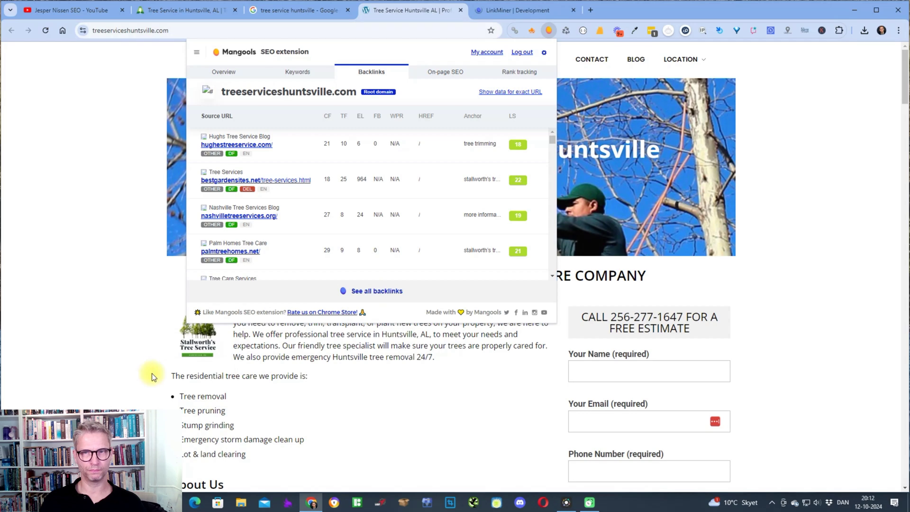
# Filter treeserviceshuntsville.com's LinkMiner backlinks to Active and DoFollow only
pyautogui.click(521, 11)
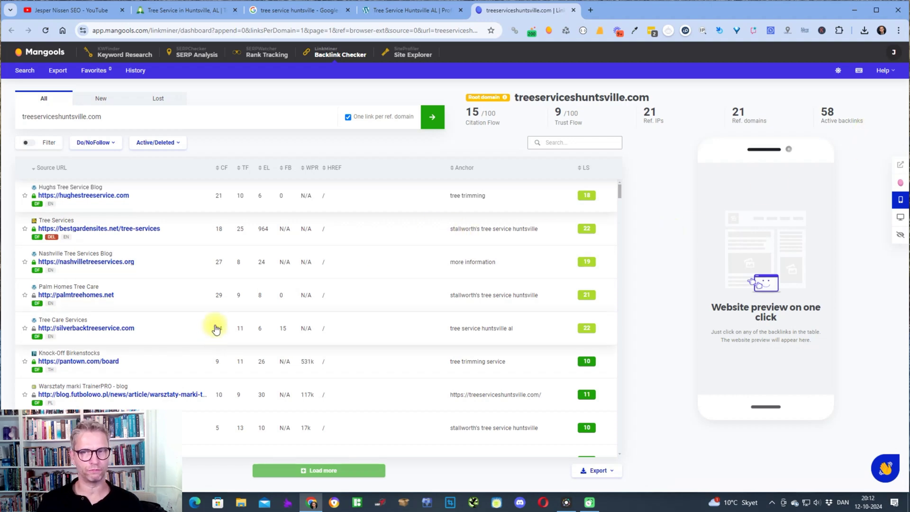
pyautogui.scroll(-2, 215, 328)
pyautogui.scroll(2, 216, 328)
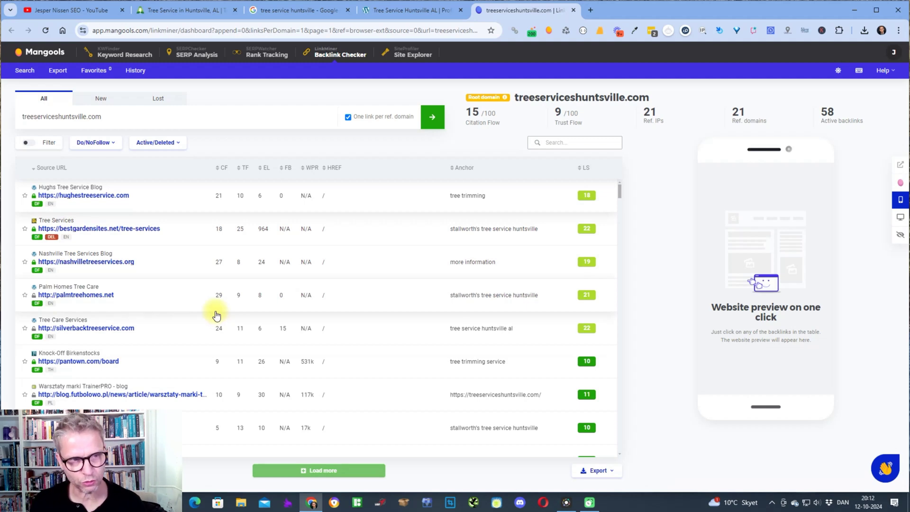
pyautogui.click(110, 143)
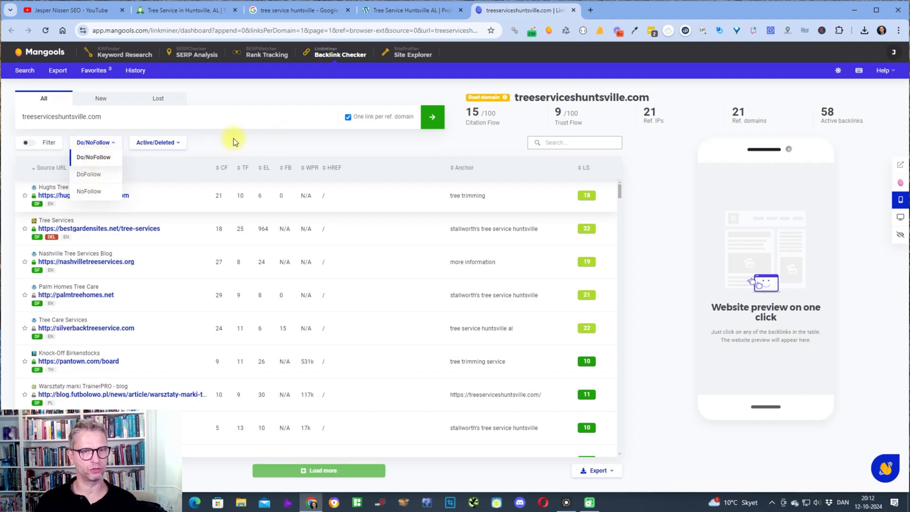
pyautogui.click(161, 142)
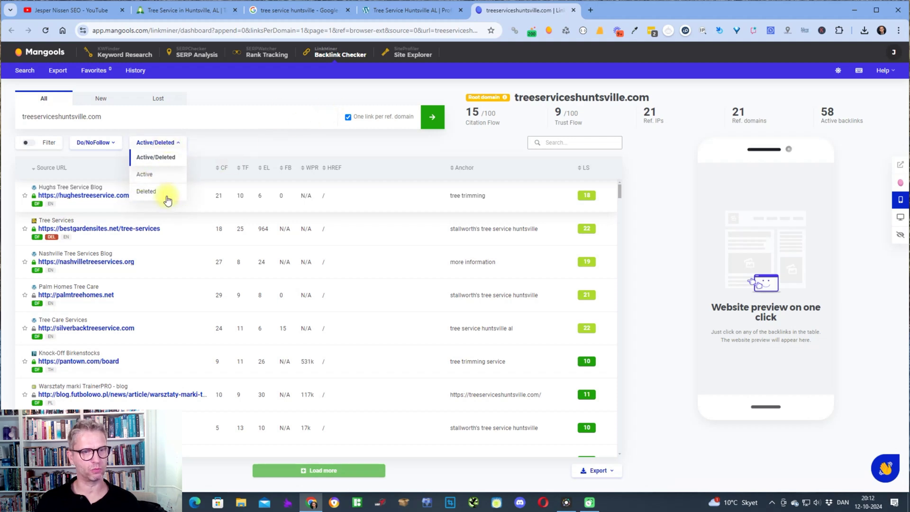
pyautogui.click(243, 138)
pyautogui.click(169, 143)
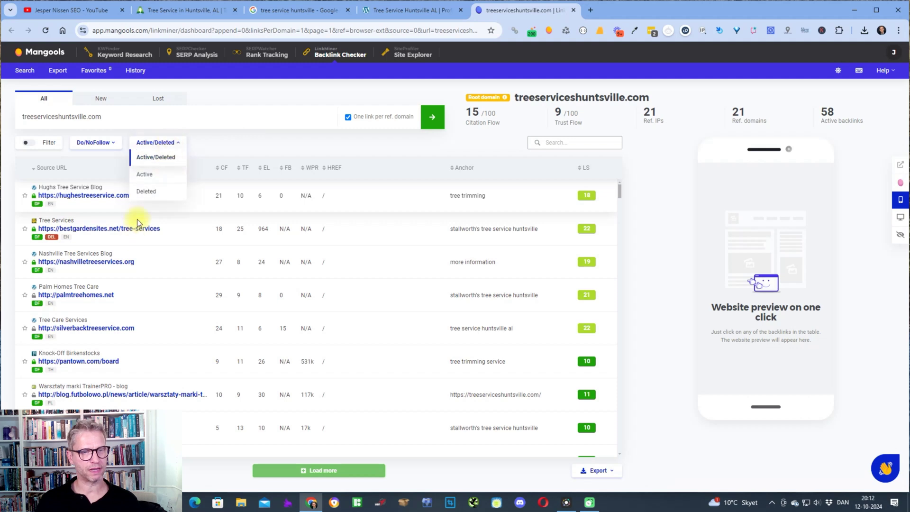
pyautogui.click(142, 176)
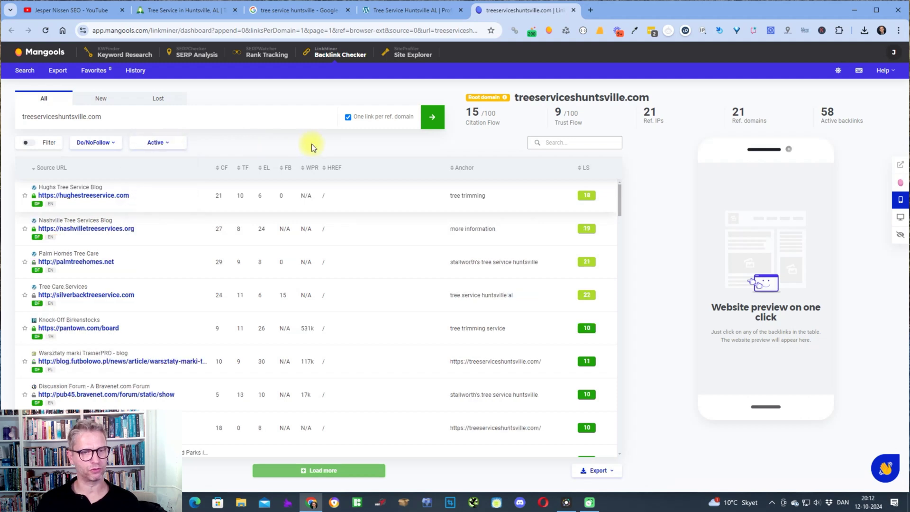
pyautogui.click(83, 143)
pyautogui.click(88, 175)
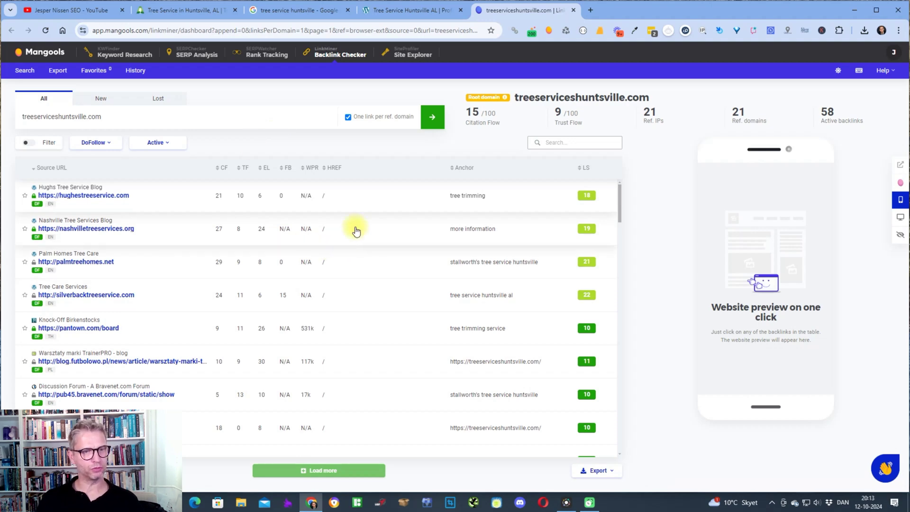
pyautogui.scroll(-5, 341, 284)
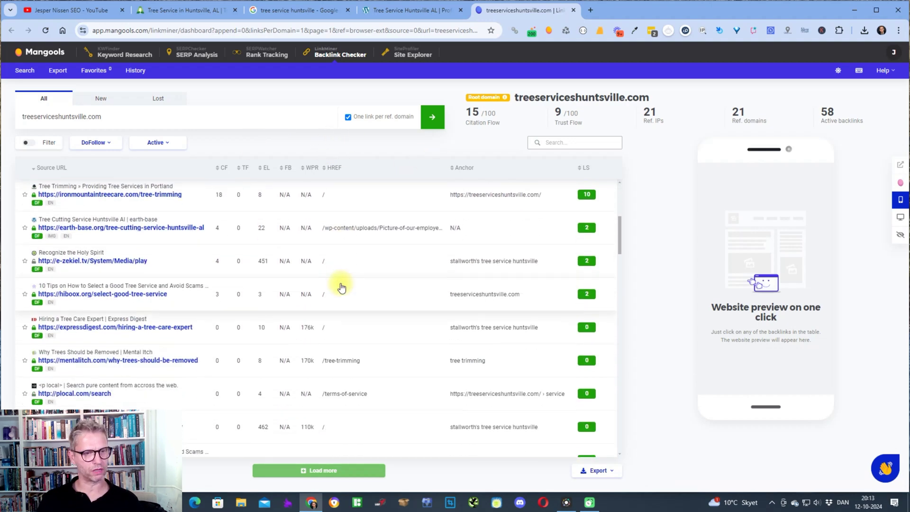
# Open the Nashville Tree Services, Palm Homes, Tree Care Services, Knock-Off Birkenstocks and TrainerPRO linking pages
pyautogui.scroll(5, 341, 284)
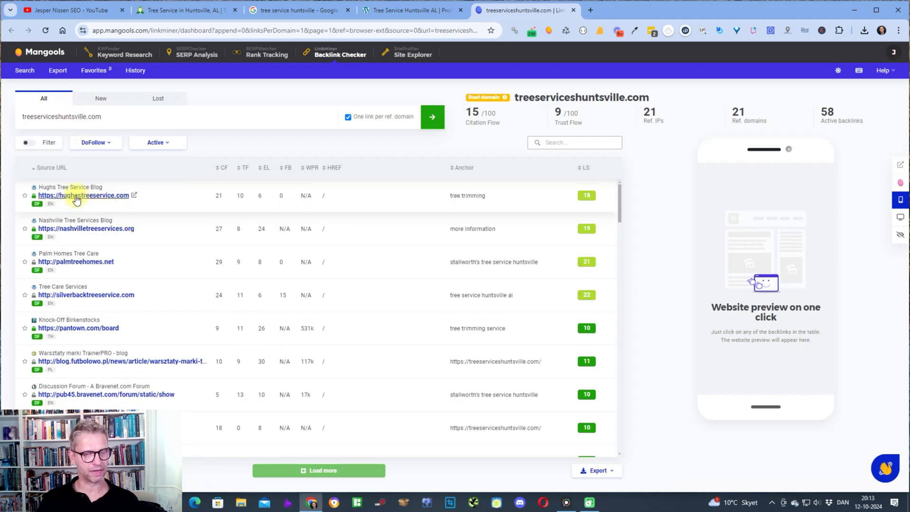
pyautogui.scroll(-1, 217, 203)
pyautogui.scroll(1, 142, 213)
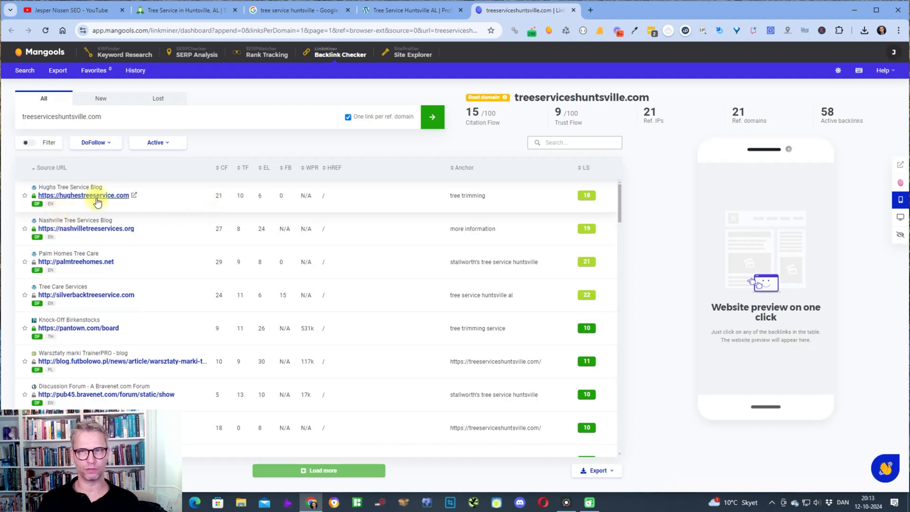
pyautogui.click(76, 229)
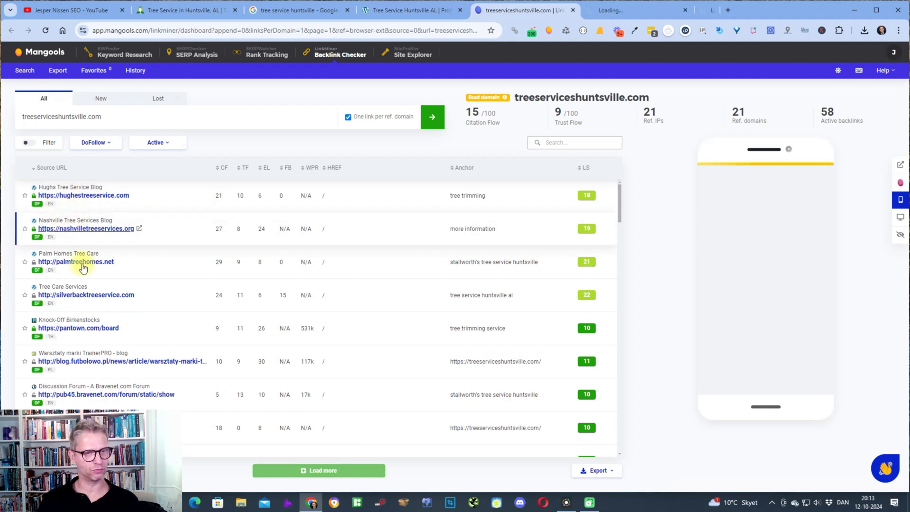
pyautogui.click(83, 264)
pyautogui.click(85, 295)
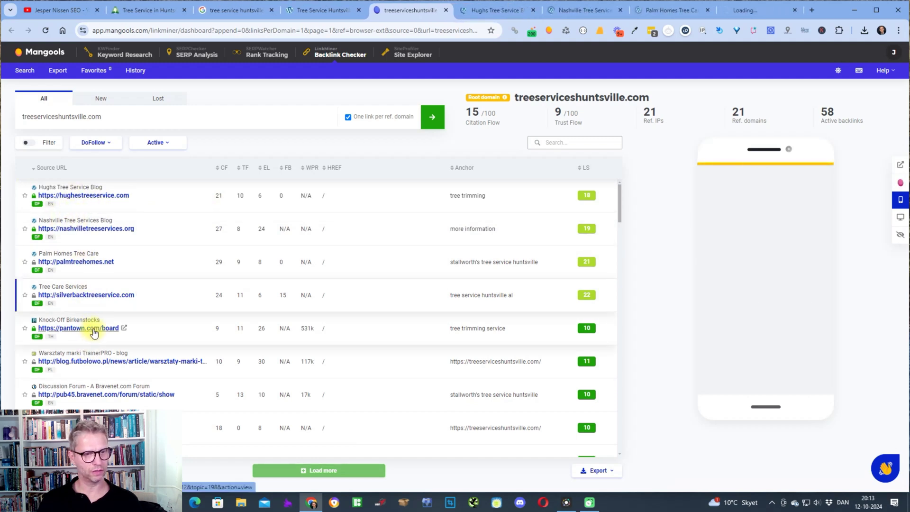
pyautogui.click(92, 328)
pyautogui.click(98, 360)
pyautogui.scroll(-5, 182, 374)
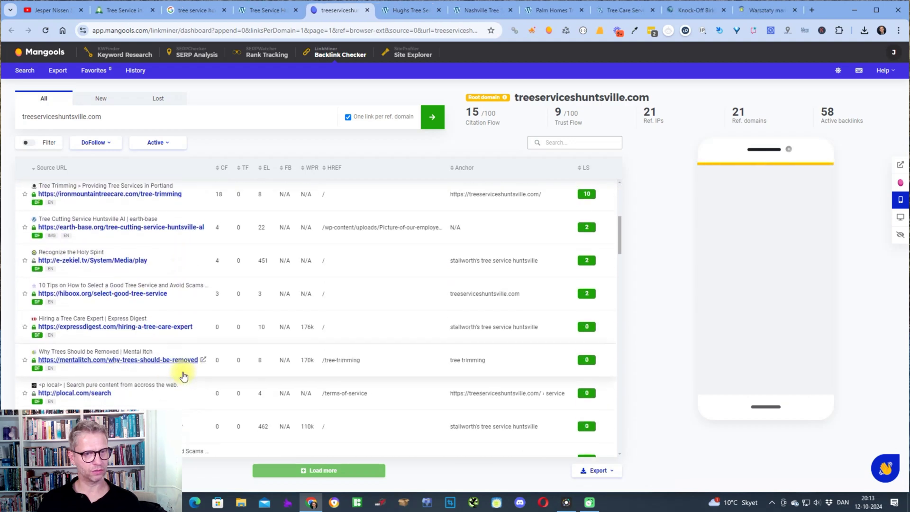
pyautogui.scroll(2, 173, 358)
# Open the bravenet, Tree Trimming, earth-base, e-zekiel, hiboox and expressdigest backlink sources
pyautogui.click(71, 204)
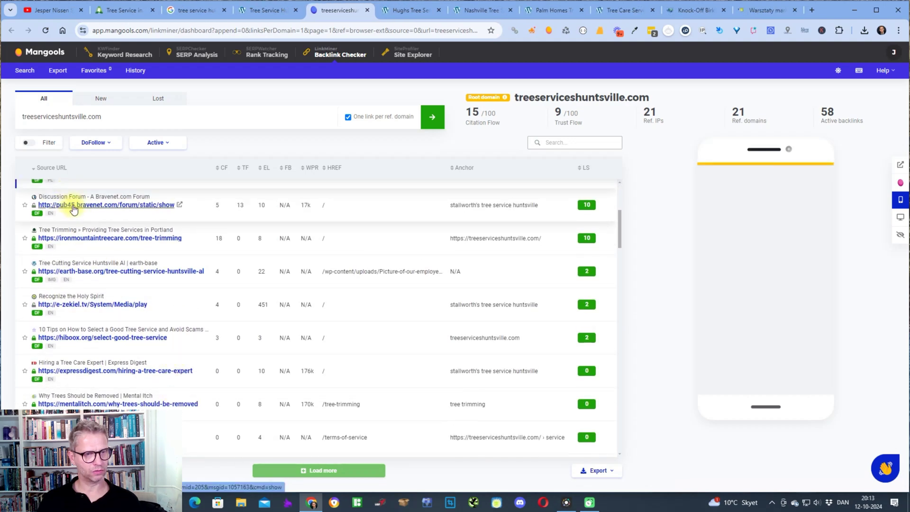
pyautogui.click(87, 237)
pyautogui.click(87, 270)
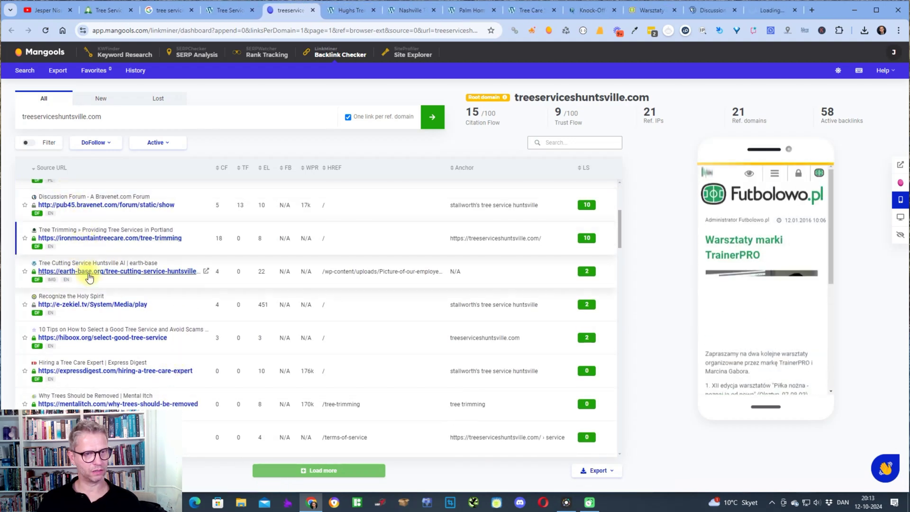
pyautogui.click(85, 304)
pyautogui.click(96, 338)
pyautogui.click(102, 370)
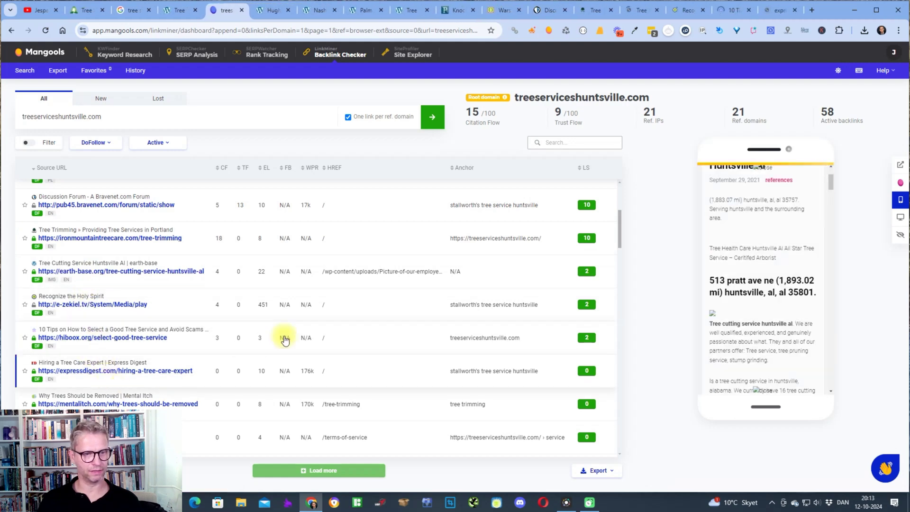
# Open the mentalitch, plocal, eridan and hiboox backlink sources in new tabs
pyautogui.scroll(-4, 284, 339)
pyautogui.click(132, 212)
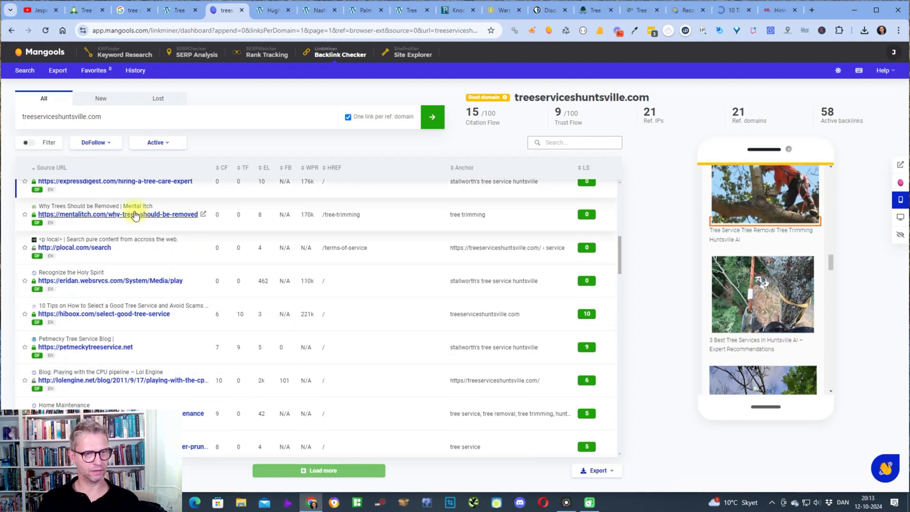
pyautogui.click(77, 248)
pyautogui.click(85, 282)
pyautogui.click(92, 314)
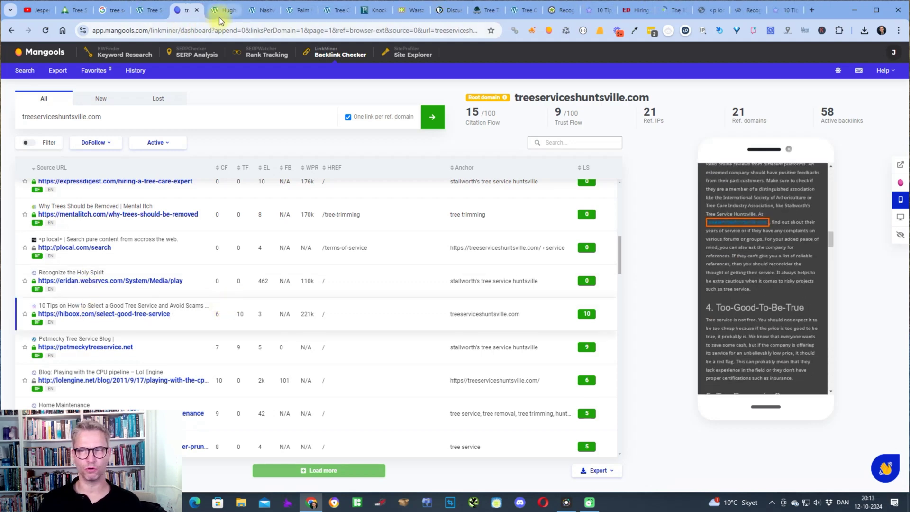
pyautogui.moveTo(219, 16)
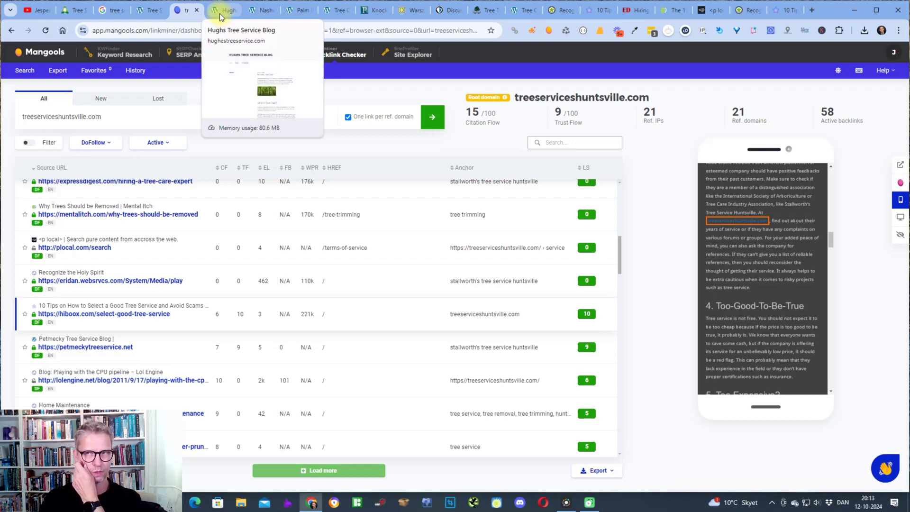
# Read the Hughs Tree Service Blog, then browse the Nashville tree services site
pyautogui.click(215, 14)
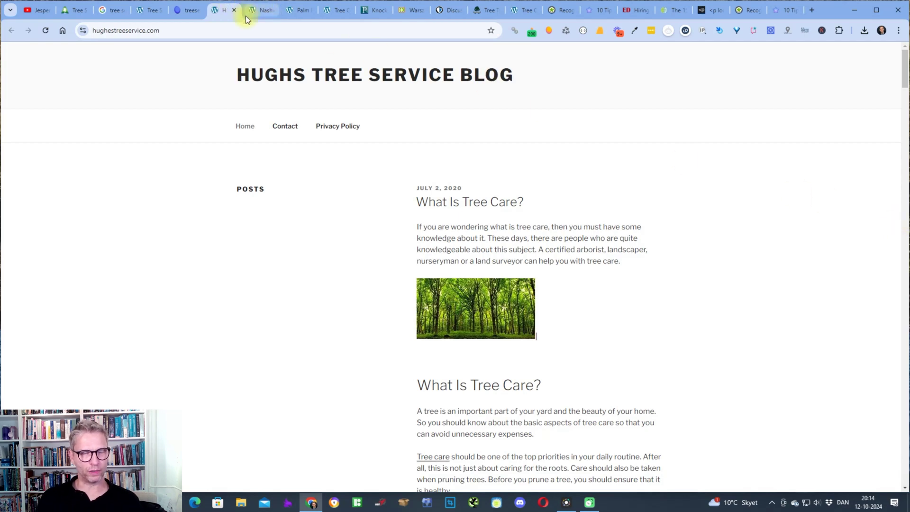
pyautogui.moveTo(905, 81); pyautogui.dragTo(905, 47)
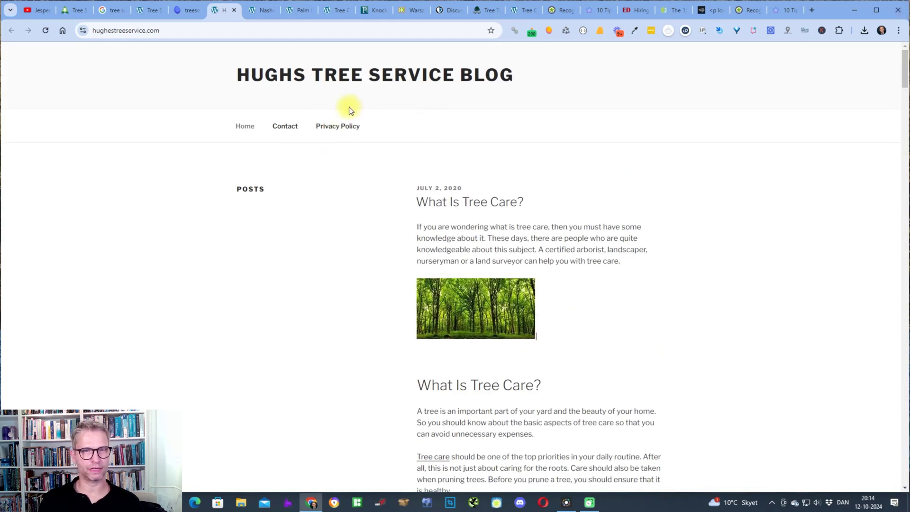
pyautogui.click(257, 13)
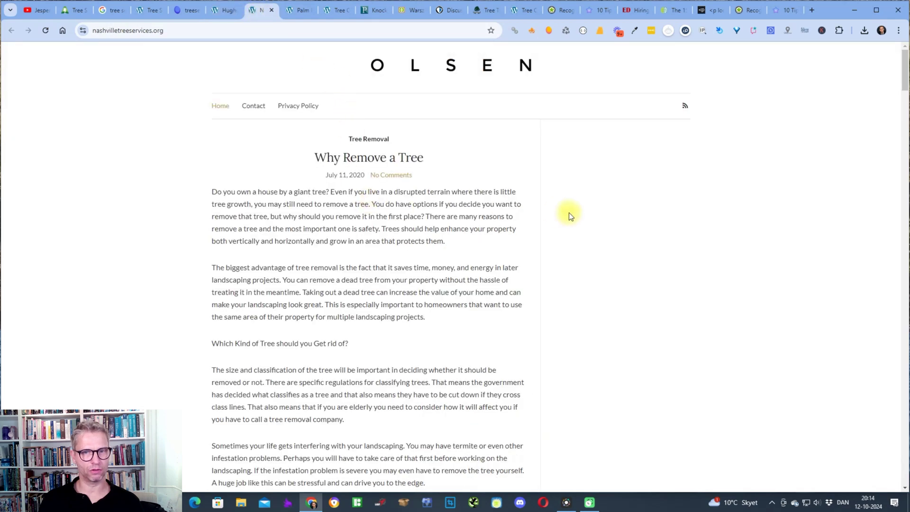
pyautogui.scroll(-6, 569, 212)
pyautogui.scroll(7, 567, 213)
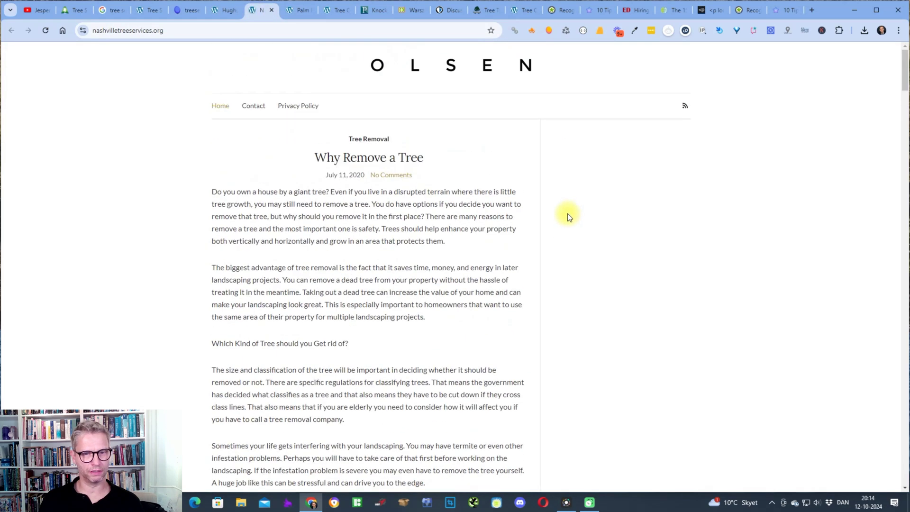
pyautogui.scroll(-3, 441, 179)
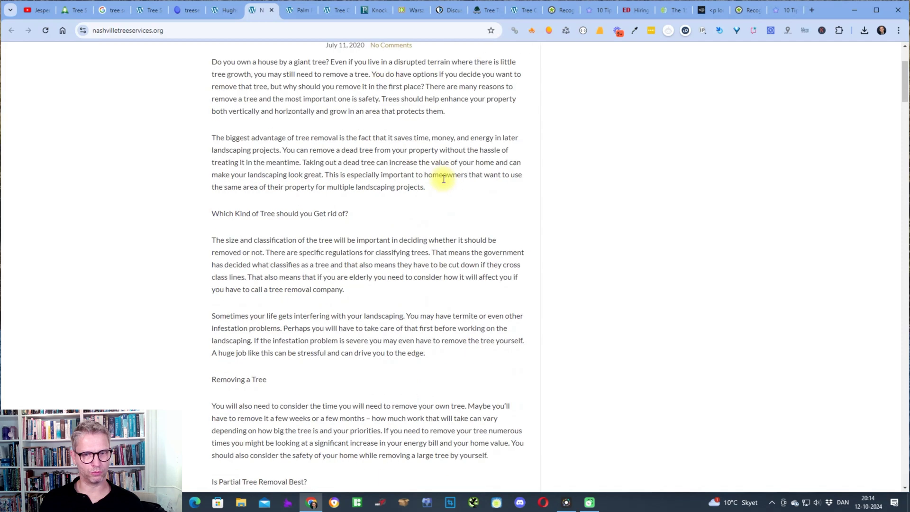
pyautogui.scroll(3, 439, 180)
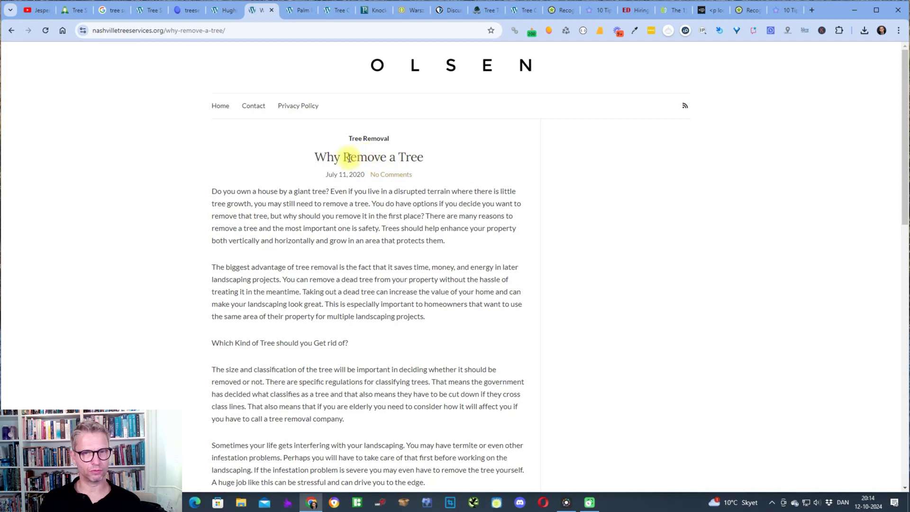
# Browse the nashvilletreeservices.org home page, then move to the Palm Homes Tree Care site
pyautogui.click(15, 32)
pyautogui.scroll(-10, 546, 169)
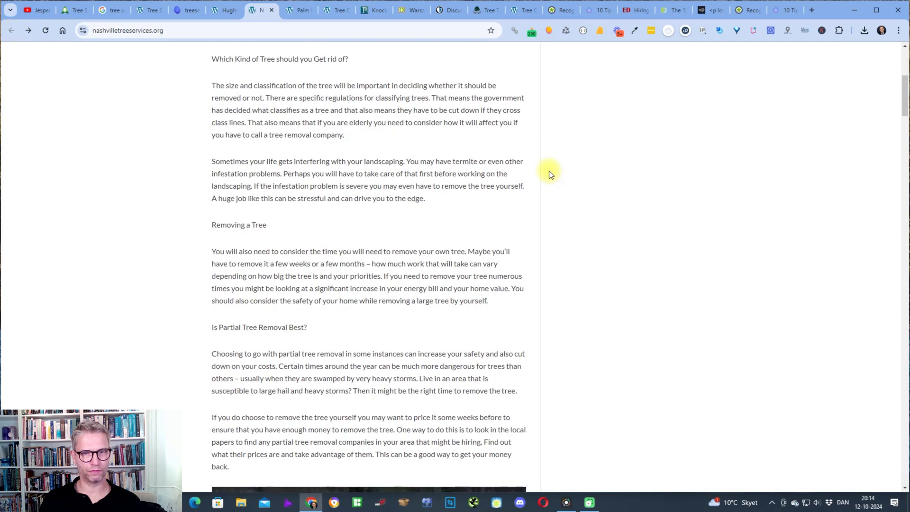
pyautogui.scroll(4, 236, 240)
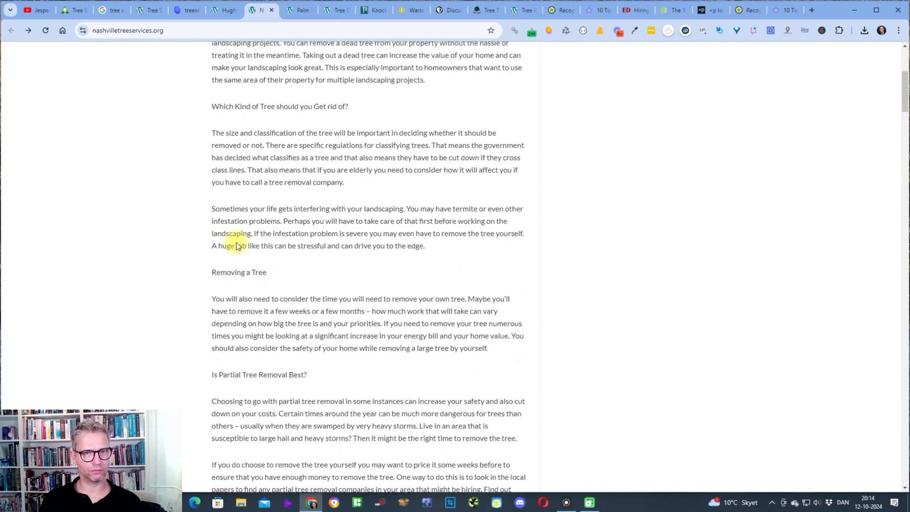
pyautogui.scroll(-8, 436, 260)
pyautogui.scroll(-2, 445, 268)
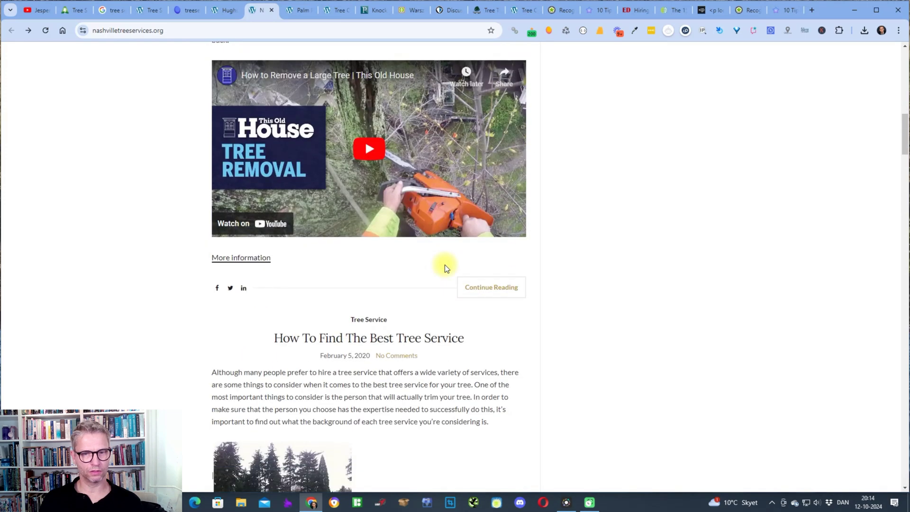
pyautogui.scroll(16, 427, 142)
pyautogui.click(299, 13)
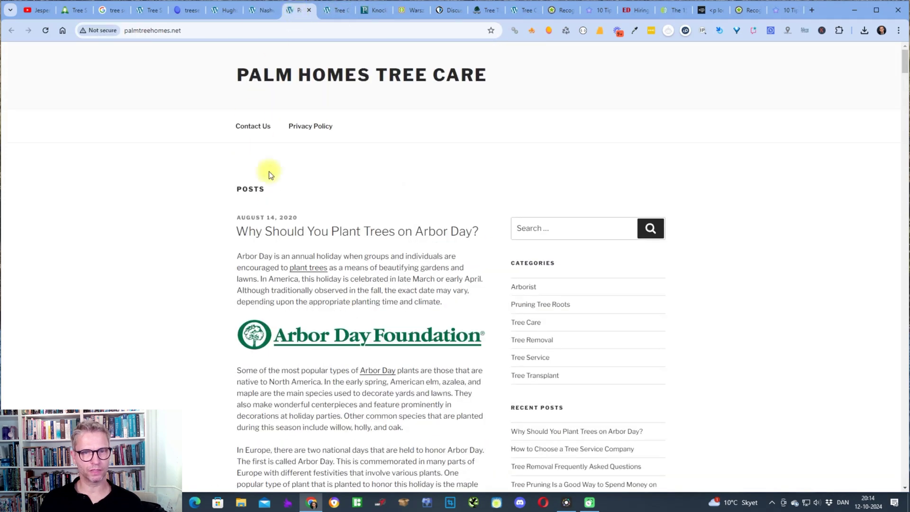
# Flip between the Palm, Tree Care, Nashville and Hughs blogs, settling on silverbacktreeservice.com
pyautogui.scroll(-2, 274, 178)
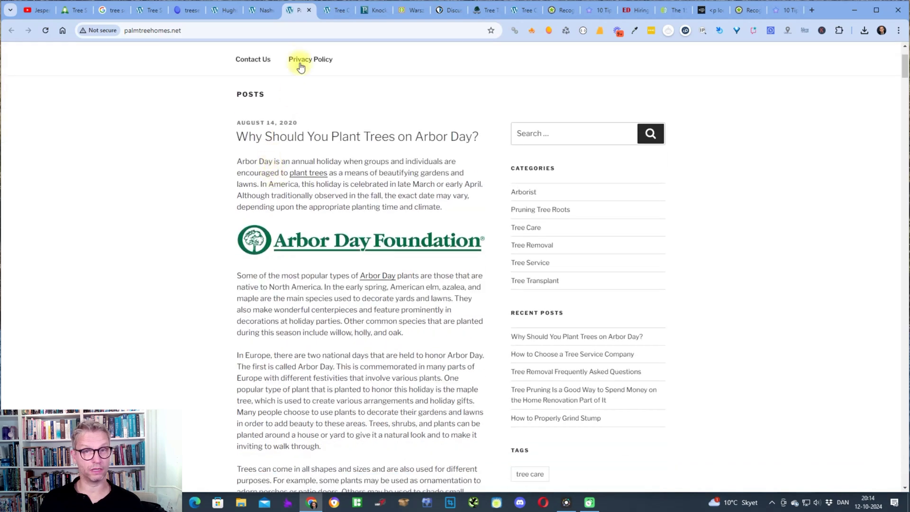
pyautogui.click(334, 10)
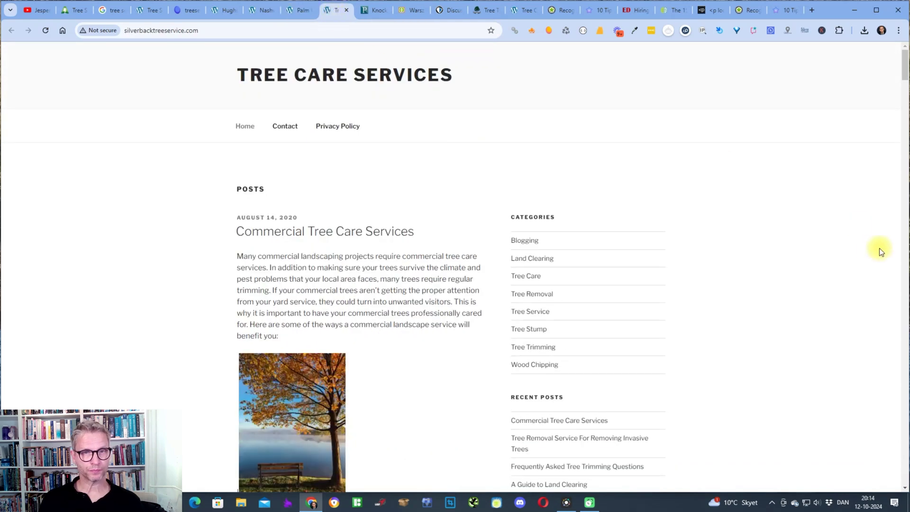
pyautogui.scroll(-5, 869, 251)
pyautogui.scroll(5, 869, 248)
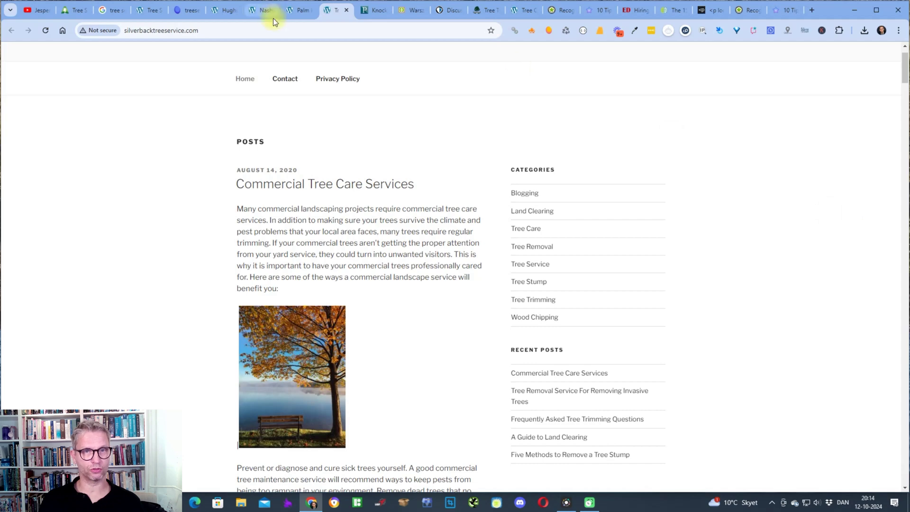
pyautogui.click(263, 10)
pyautogui.click(227, 10)
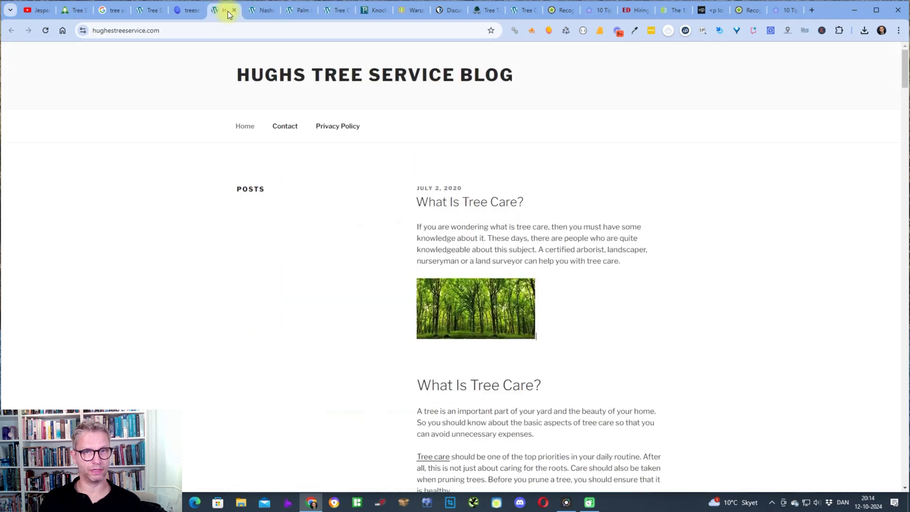
pyautogui.click(261, 11)
pyautogui.click(291, 10)
pyautogui.click(324, 10)
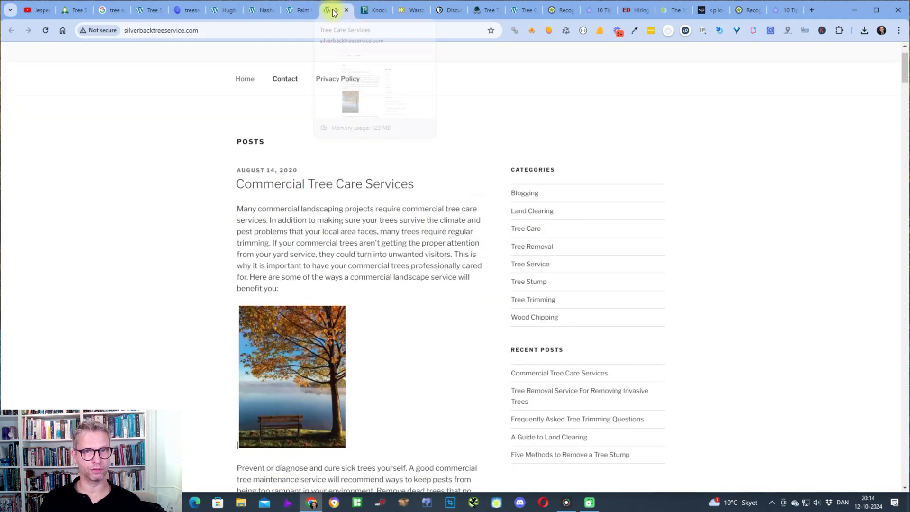
pyautogui.click(267, 12)
pyautogui.click(224, 10)
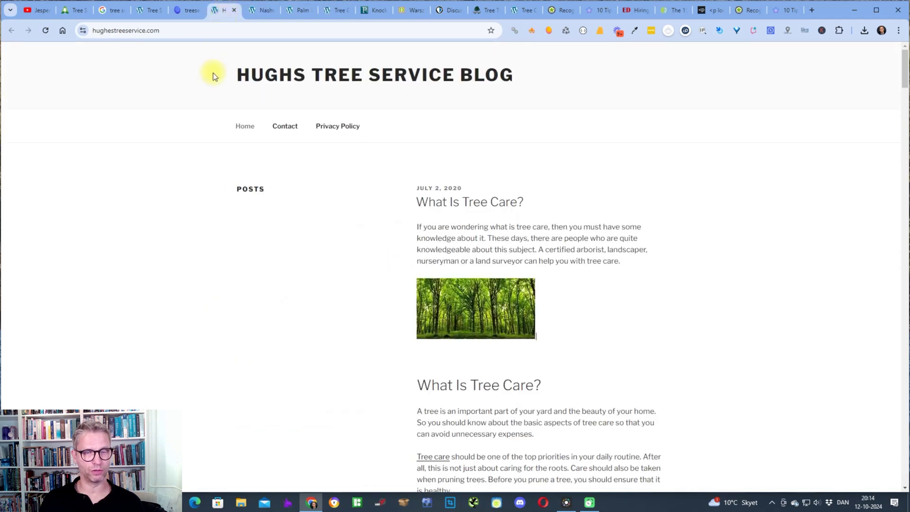
pyautogui.click(294, 10)
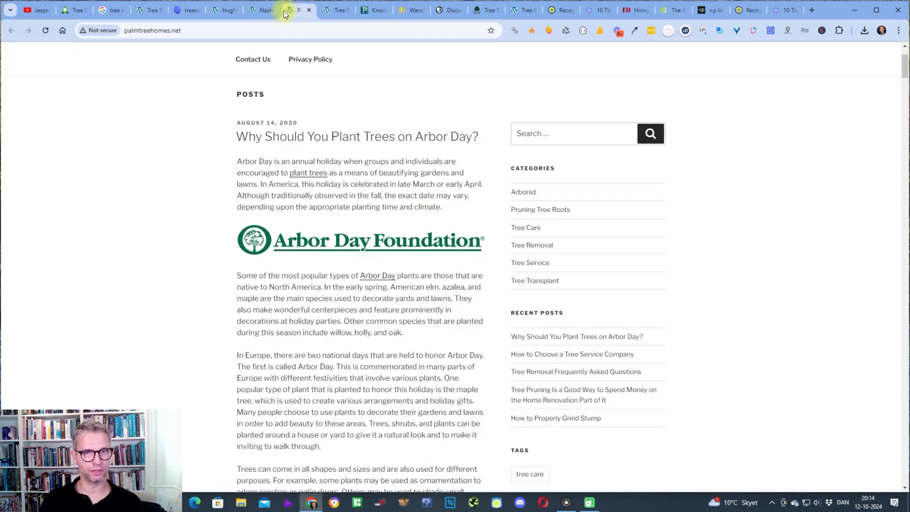
pyautogui.click(260, 10)
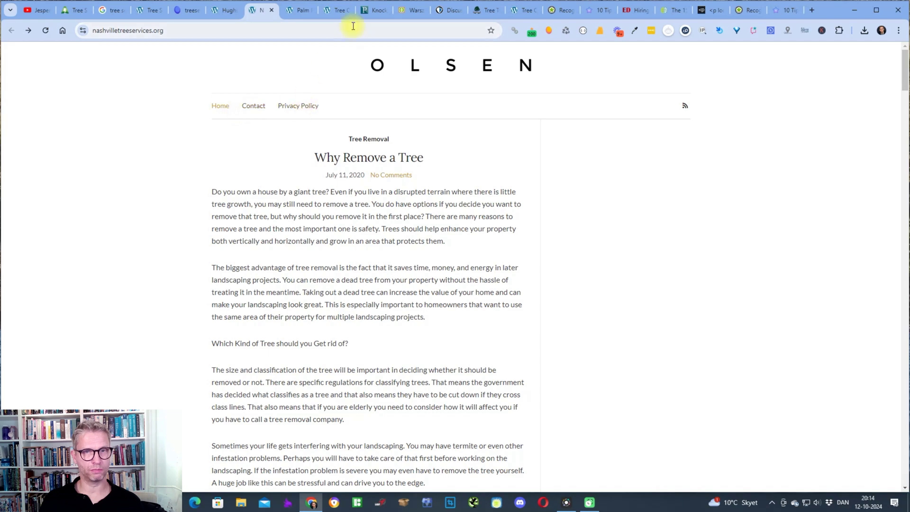
pyautogui.click(328, 14)
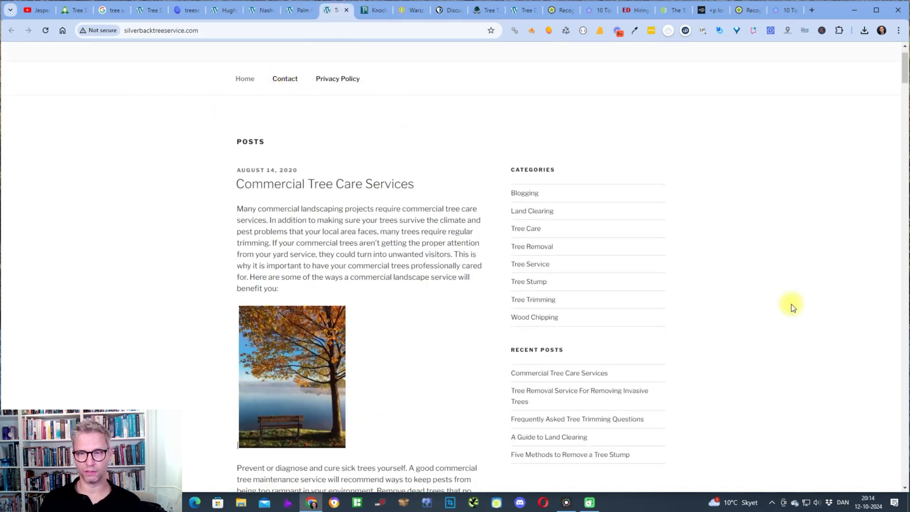
pyautogui.scroll(1, 786, 240)
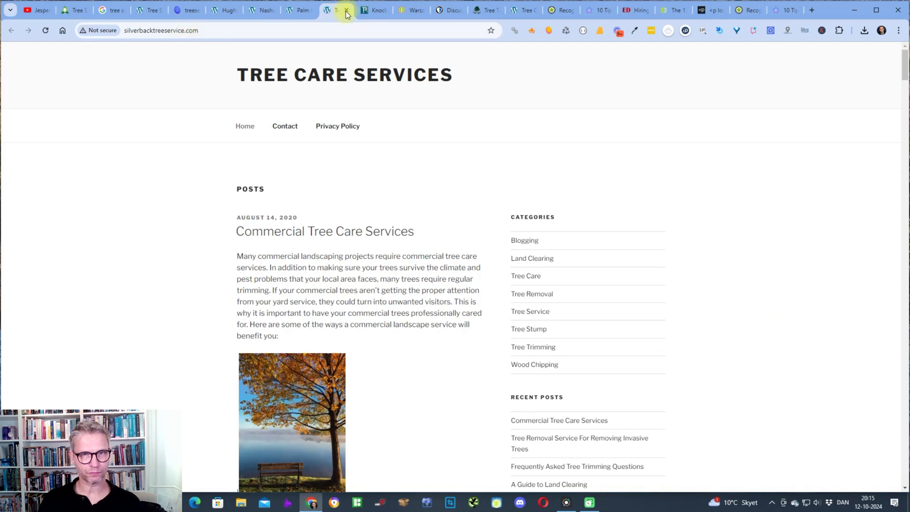
# Bring up the Knock-Off Birkenstocks post on pantown.com and scroll down to its comment form
pyautogui.click(371, 10)
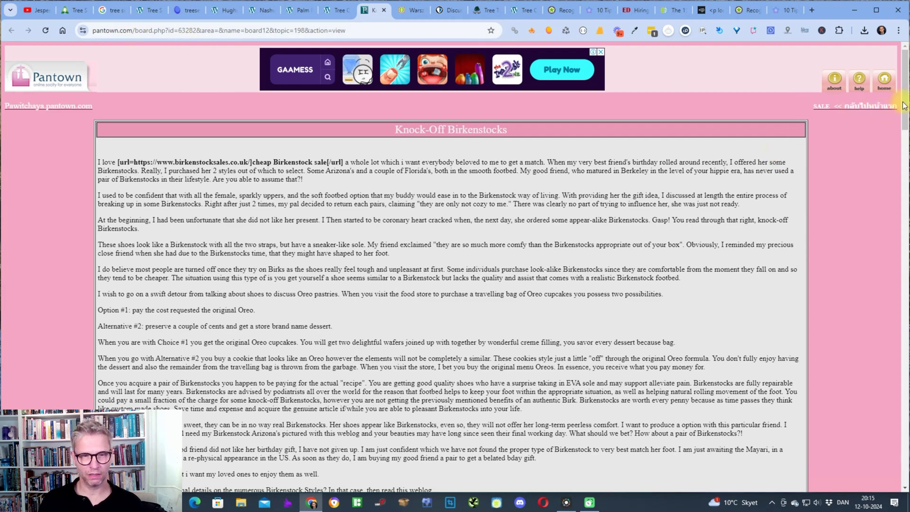
pyautogui.moveTo(904, 105); pyautogui.dragTo(904, 298)
pyautogui.scroll(-15, 523, 456)
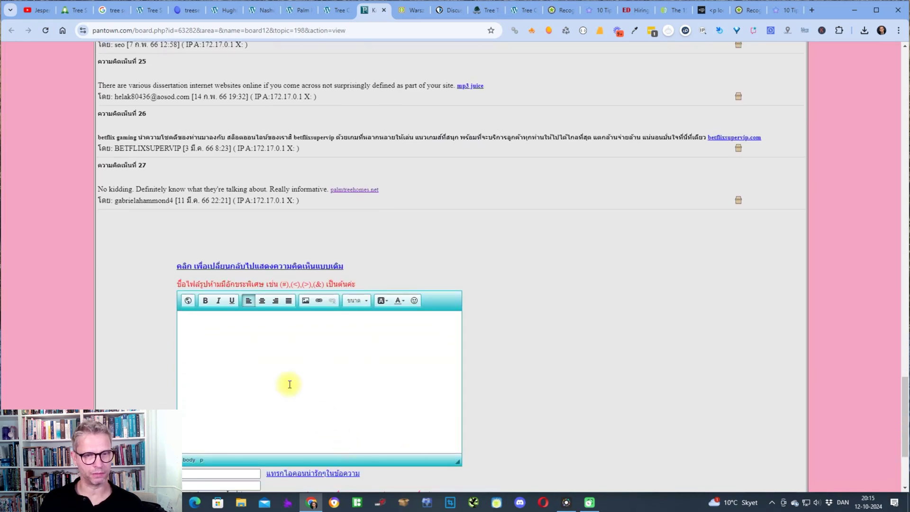
pyautogui.scroll(-3, 346, 406)
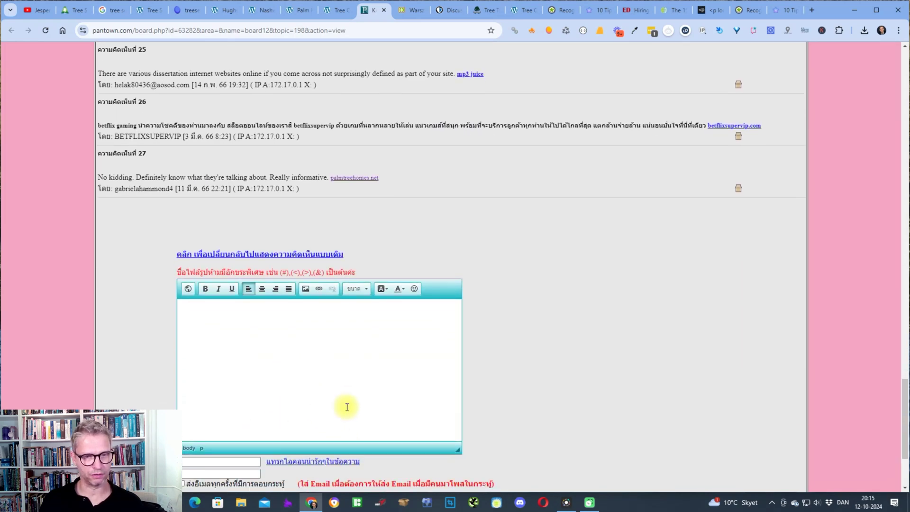
# Enter test text in the comment name and e-mail fields, clear both, and return to the top
pyautogui.click(230, 322)
pyautogui.write('sad')
pyautogui.click(224, 332)
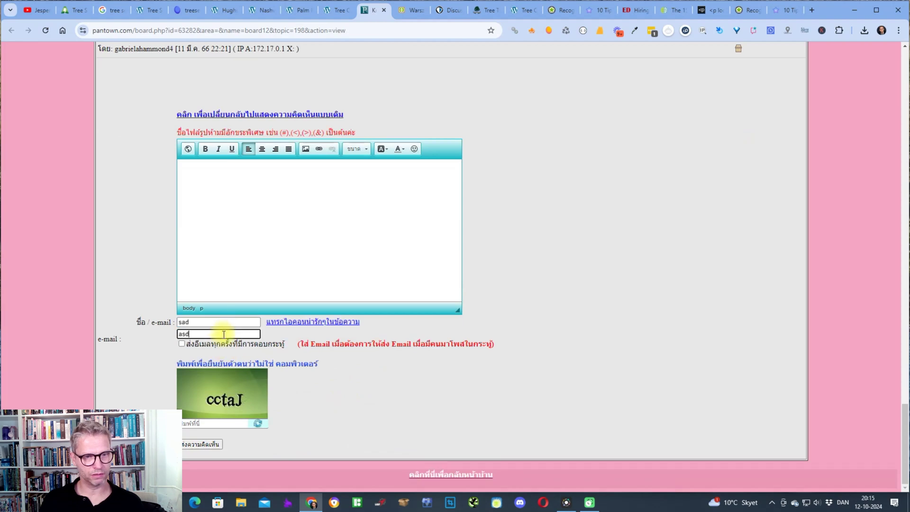
pyautogui.write('asd')
pyautogui.press('BackSpace')
pyautogui.press('BackSpace')
pyautogui.press('BackSpace')
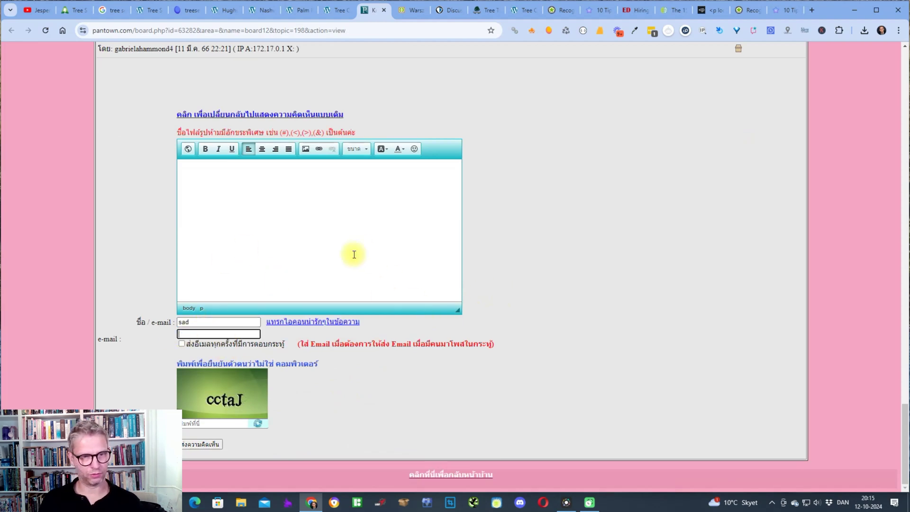
pyautogui.moveTo(229, 320); pyautogui.dragTo(156, 310)
pyautogui.press('BackSpace')
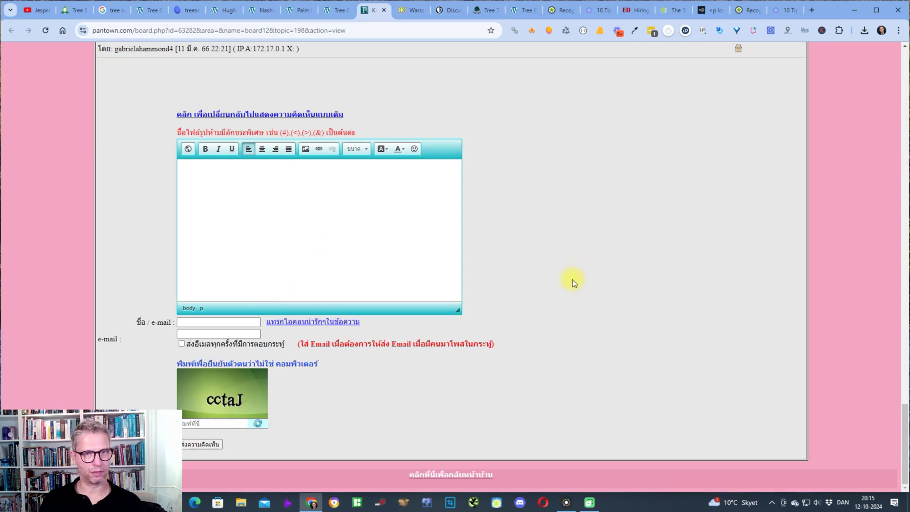
pyautogui.scroll(20, 571, 276)
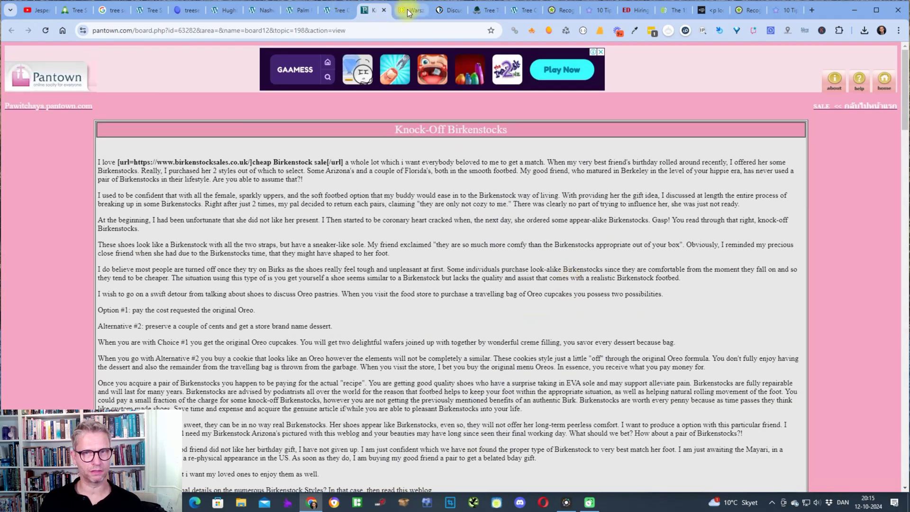
# Review the Futbolowo article's comments, then view the Bravenet forum and Iron Mountain Tree Care pages
pyautogui.click(407, 12)
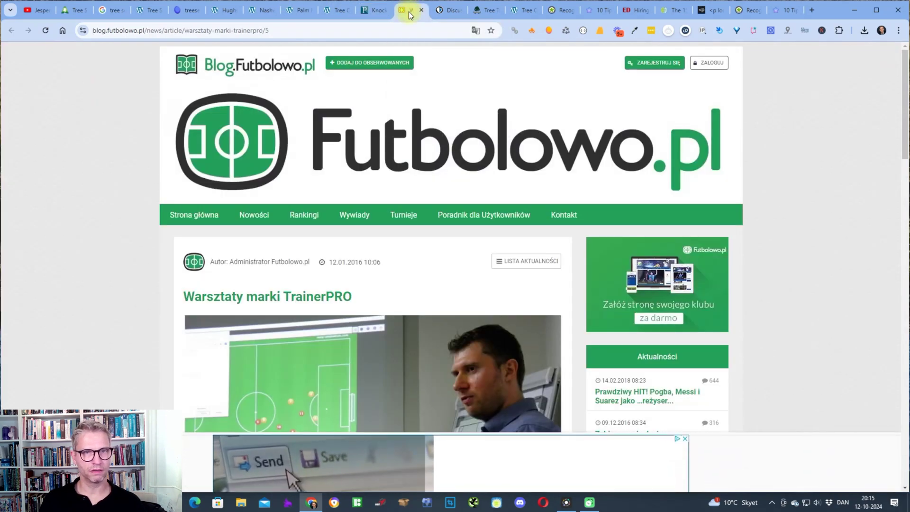
pyautogui.scroll(-6, 848, 242)
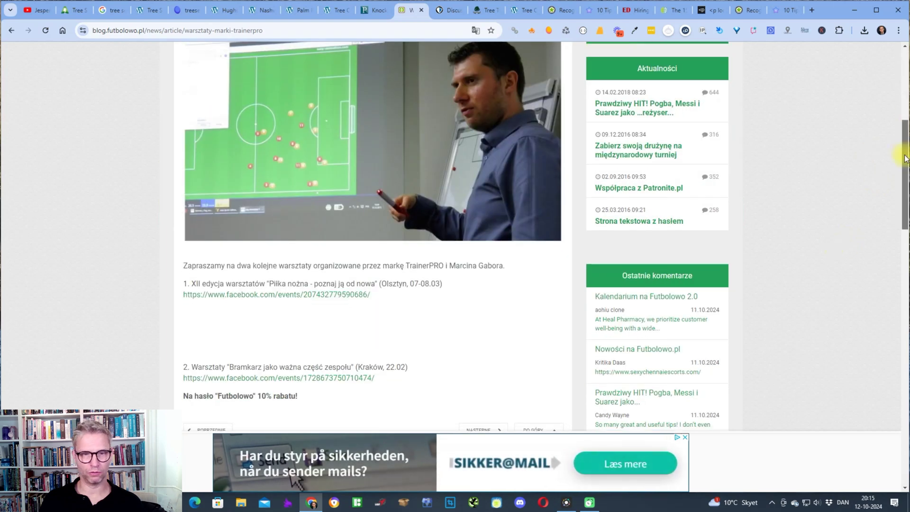
pyautogui.scroll(-11, 904, 159)
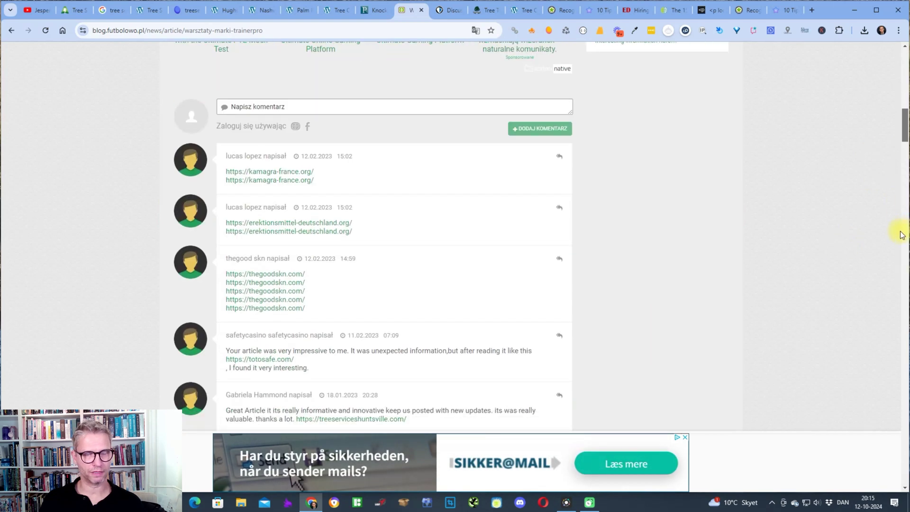
pyautogui.scroll(15, 902, 235)
pyautogui.click(438, 14)
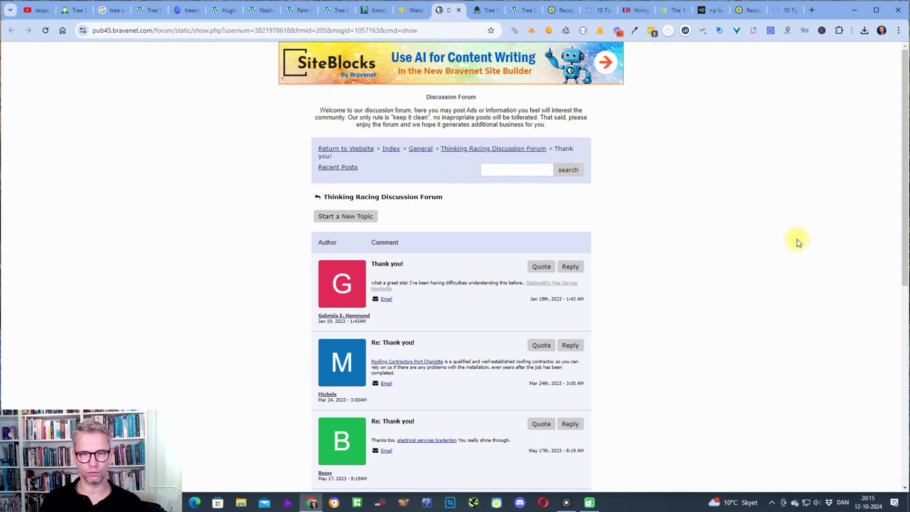
pyautogui.click(481, 11)
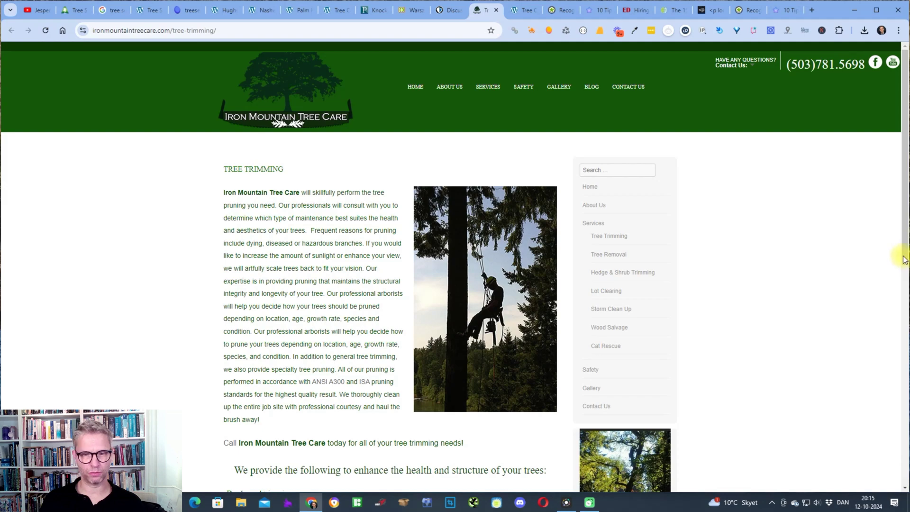
# Look over the ad-filled earth-base tree cutting page and close its tab
pyautogui.moveTo(903, 259); pyautogui.dragTo(893, 244)
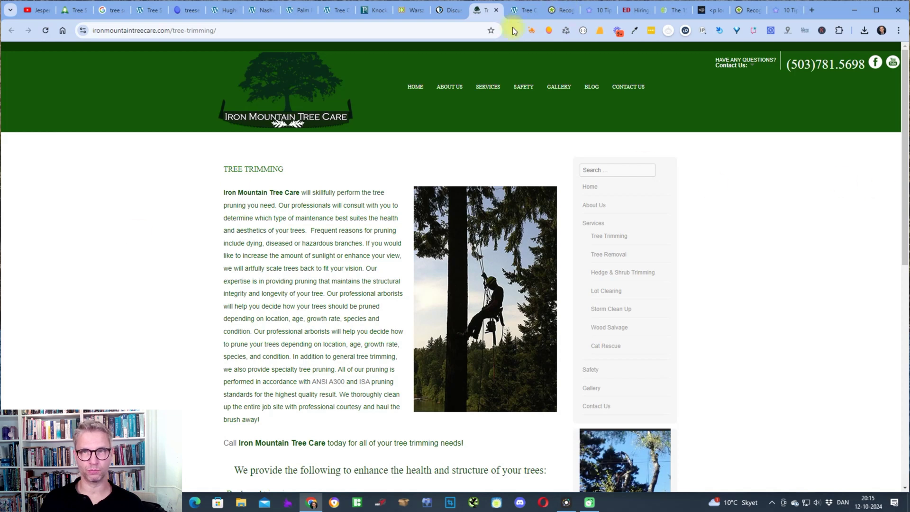
pyautogui.click(526, 15)
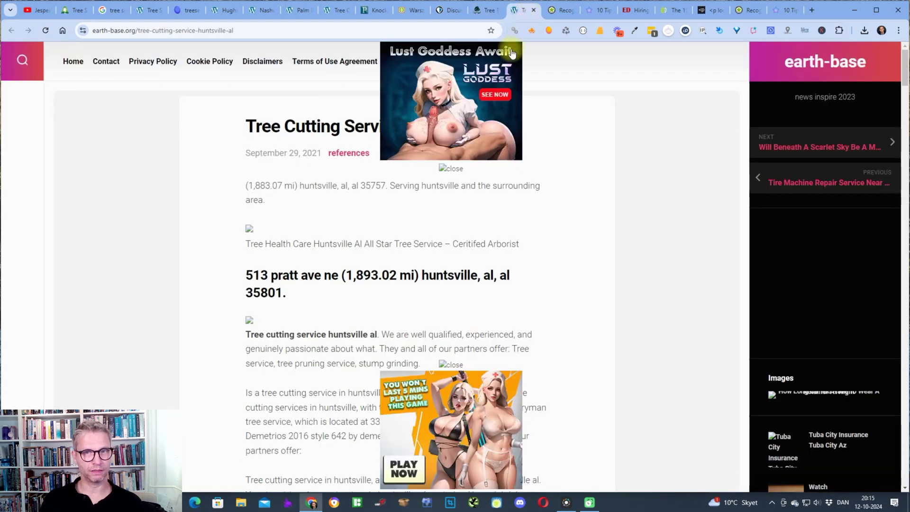
pyautogui.scroll(-5, 584, 128)
pyautogui.scroll(-4, 586, 131)
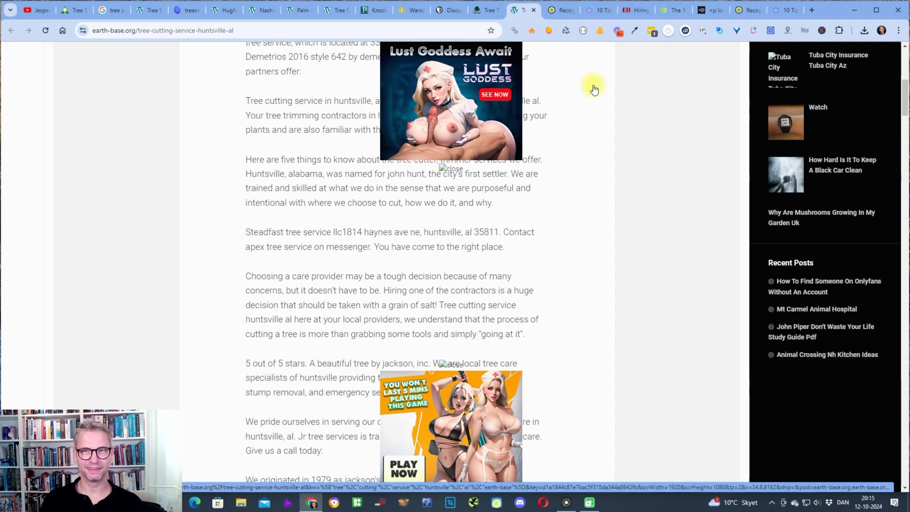
pyautogui.click(533, 10)
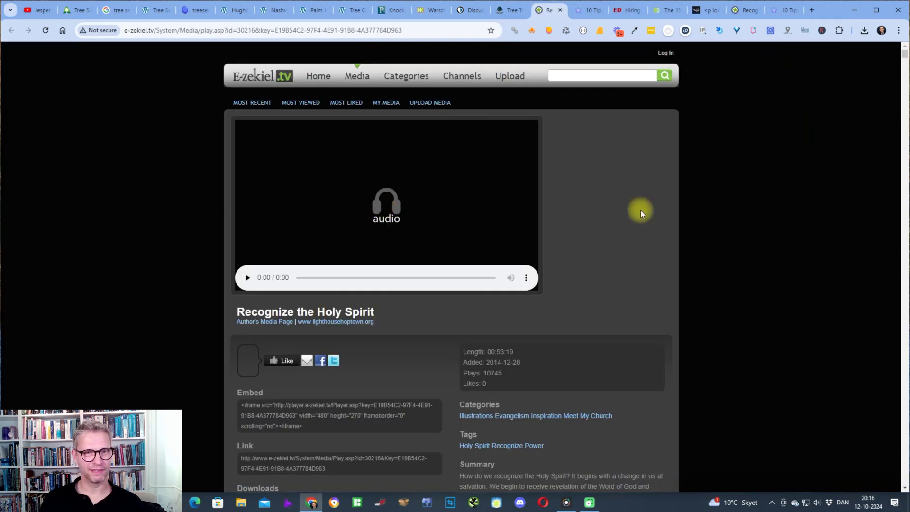
# Scroll through the e-zekiel.tv 'Recognize the Holy Spirit' spam comments, then return to the Pantown post
pyautogui.scroll(-15, 811, 275)
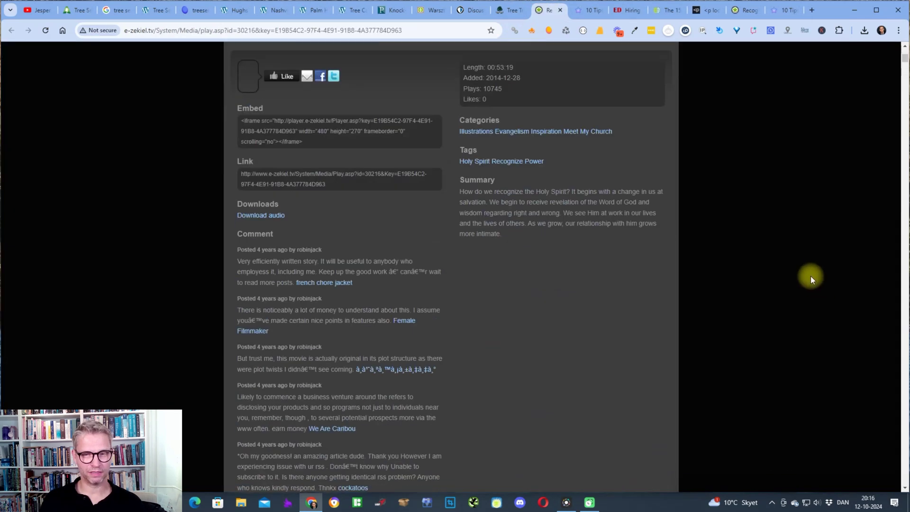
pyautogui.scroll(-7, 810, 276)
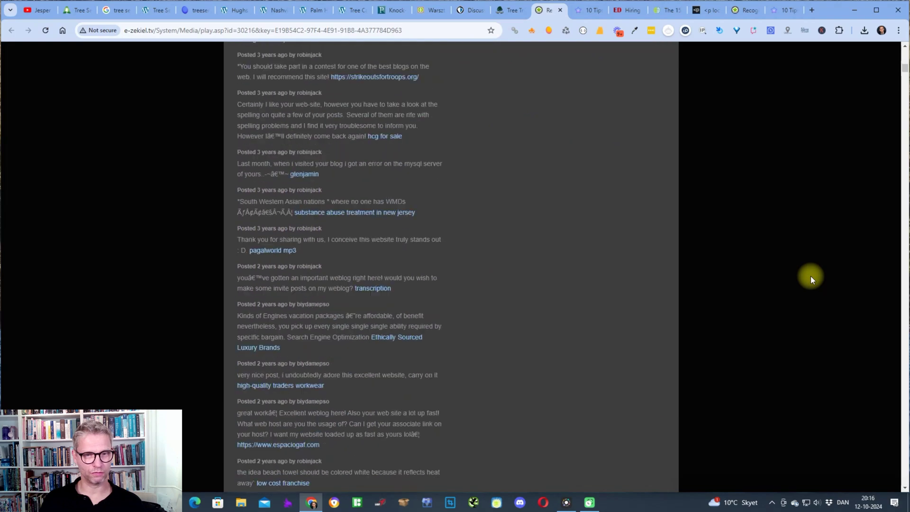
pyautogui.scroll(-10, 822, 272)
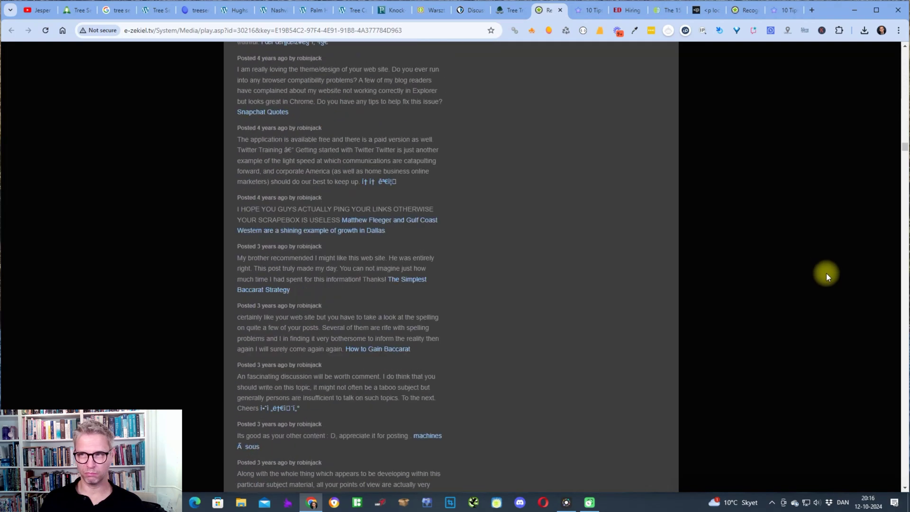
pyautogui.moveTo(904, 187); pyautogui.dragTo(874, 5)
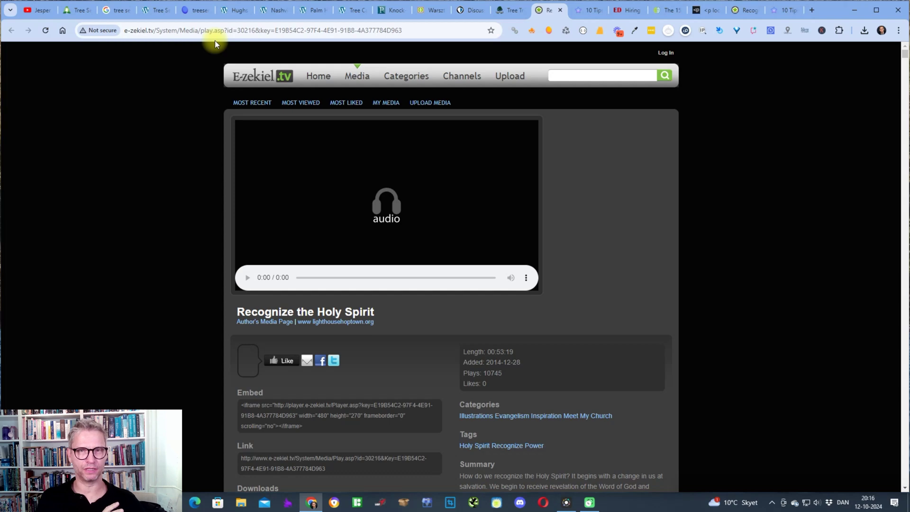
pyautogui.click(393, 10)
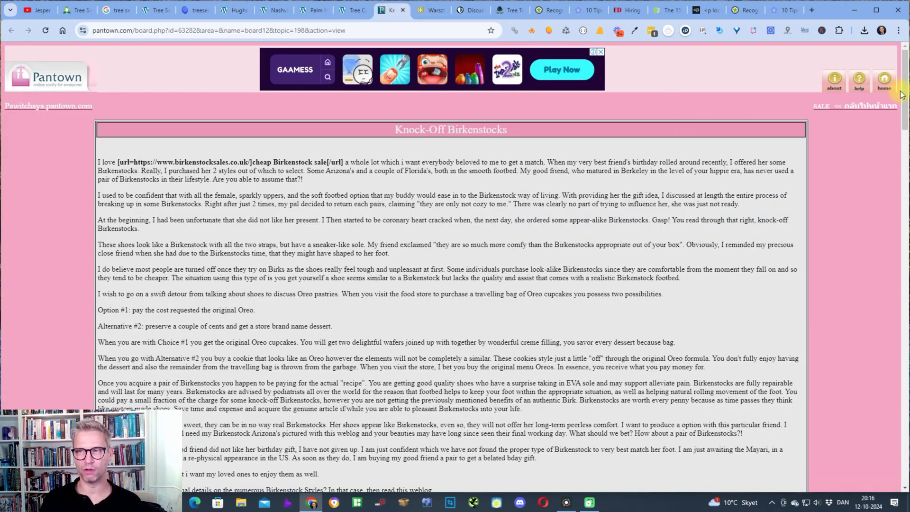
# Cycle back through the Futbolowo, Pantown, Iron Mountain and e-zekiel tabs, ending on the Hiboox '10 Tips' article
pyautogui.click(439, 6)
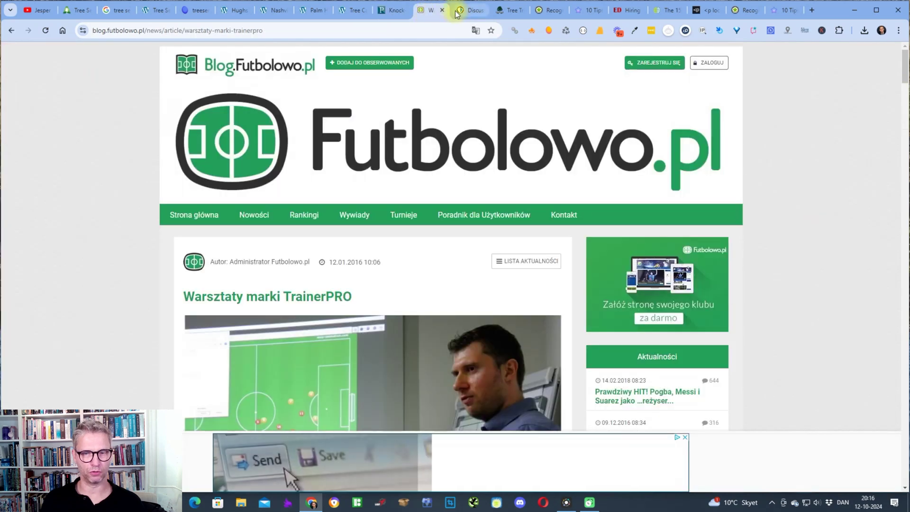
pyautogui.click(397, 11)
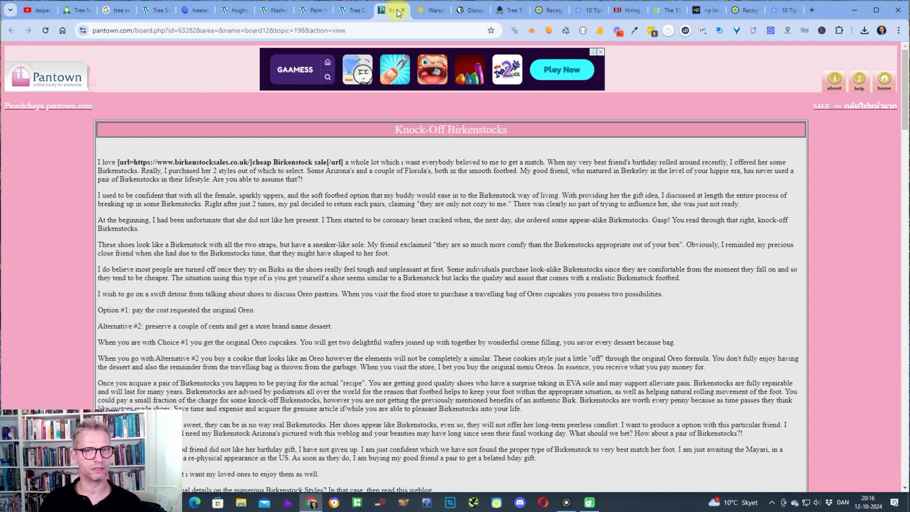
pyautogui.click(507, 11)
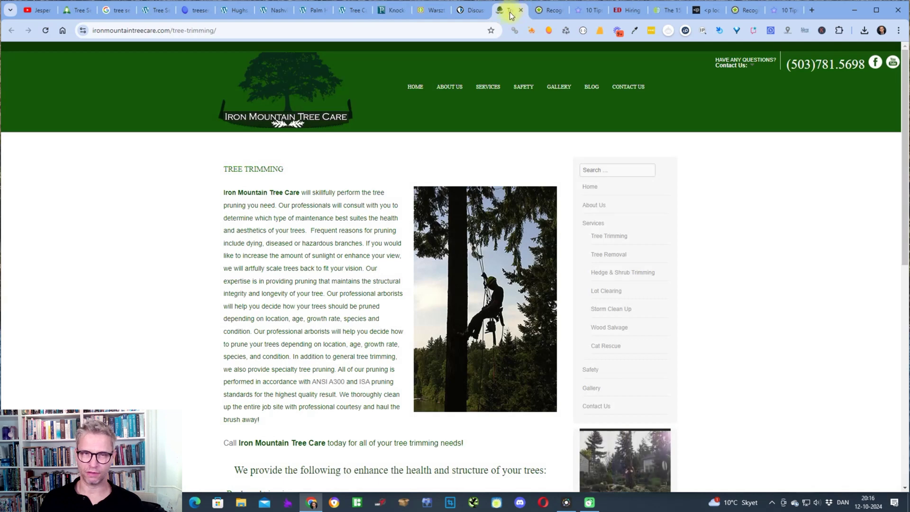
pyautogui.click(544, 17)
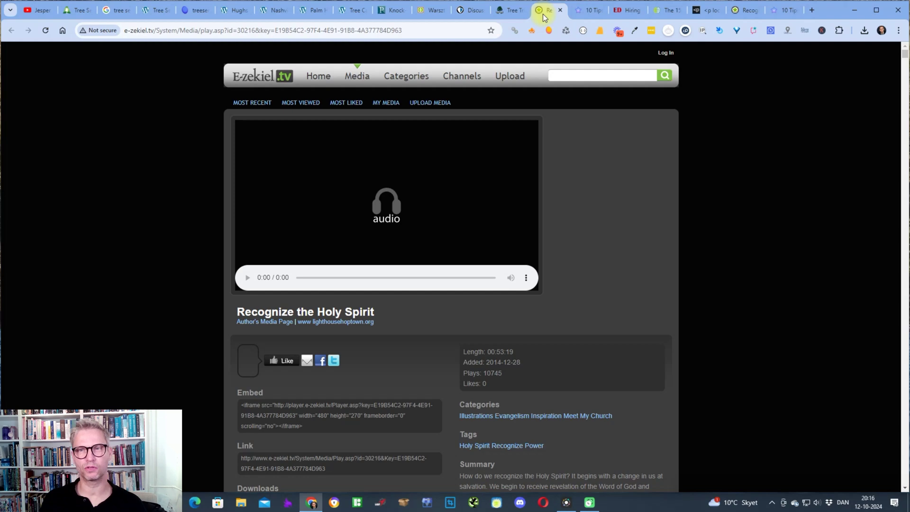
pyautogui.click(589, 11)
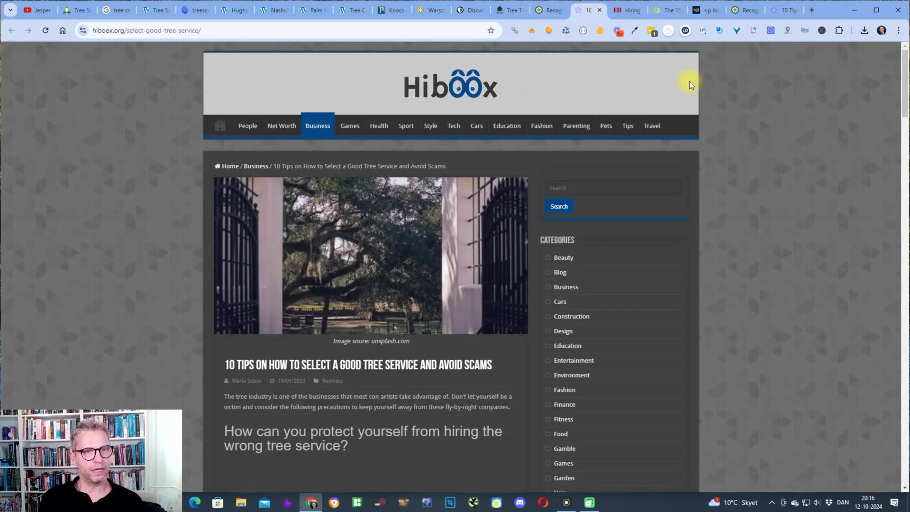
# Open the Express Digest tree care and Mental Itch rock bands articles, accepting each site's data consent
pyautogui.scroll(-7, 379, 94)
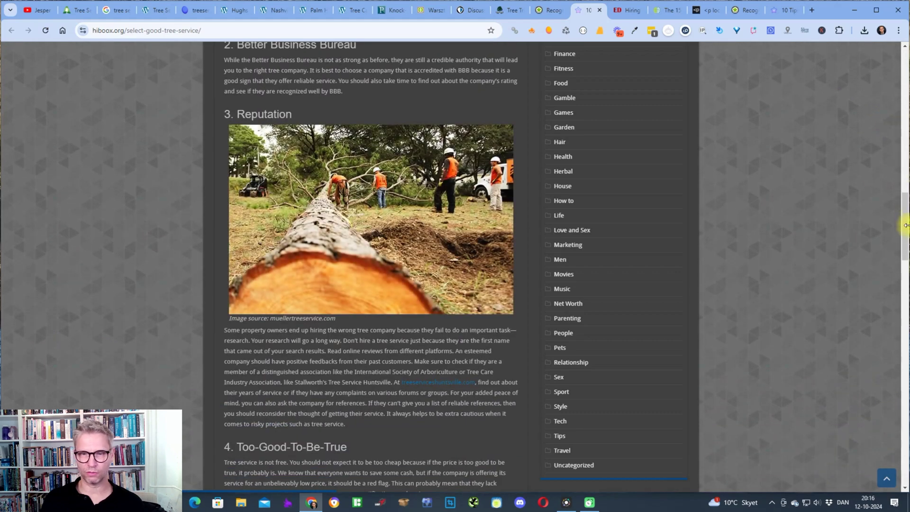
pyautogui.moveTo(905, 226); pyautogui.dragTo(902, 71)
pyautogui.click(622, 11)
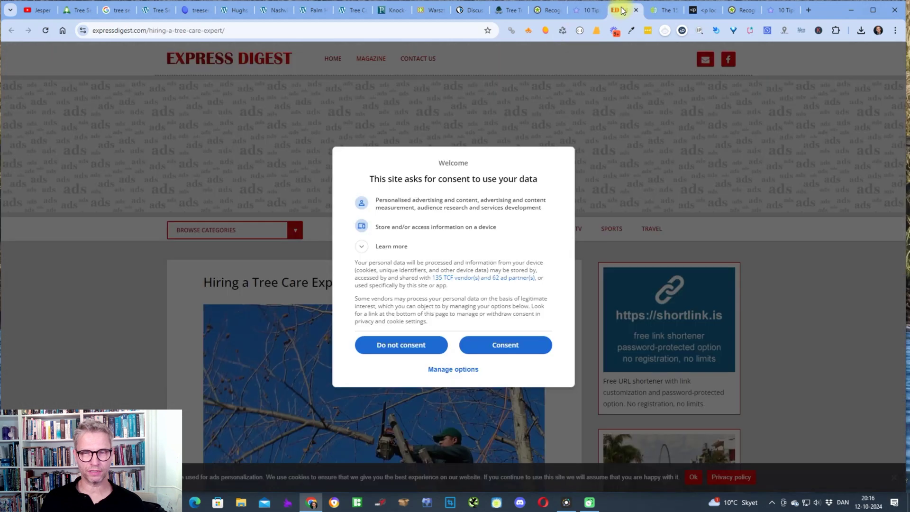
pyautogui.click(516, 344)
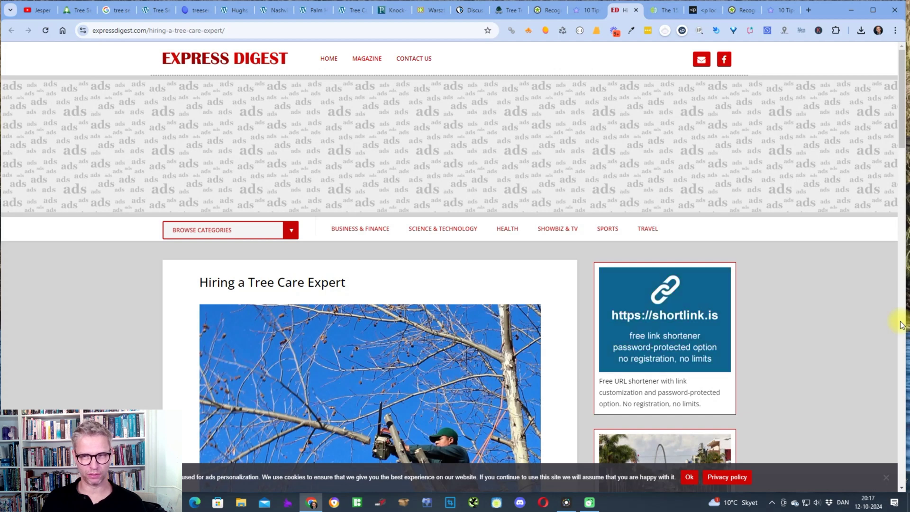
pyautogui.click(664, 12)
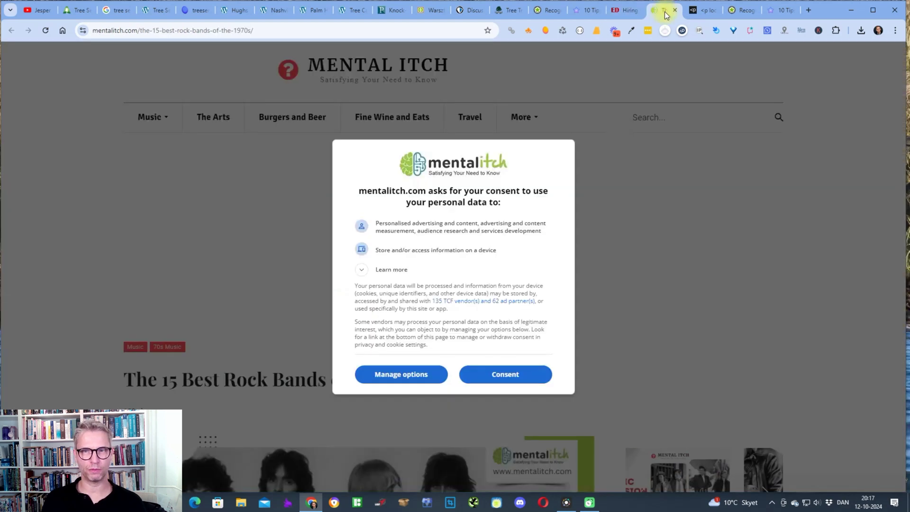
pyautogui.click(506, 374)
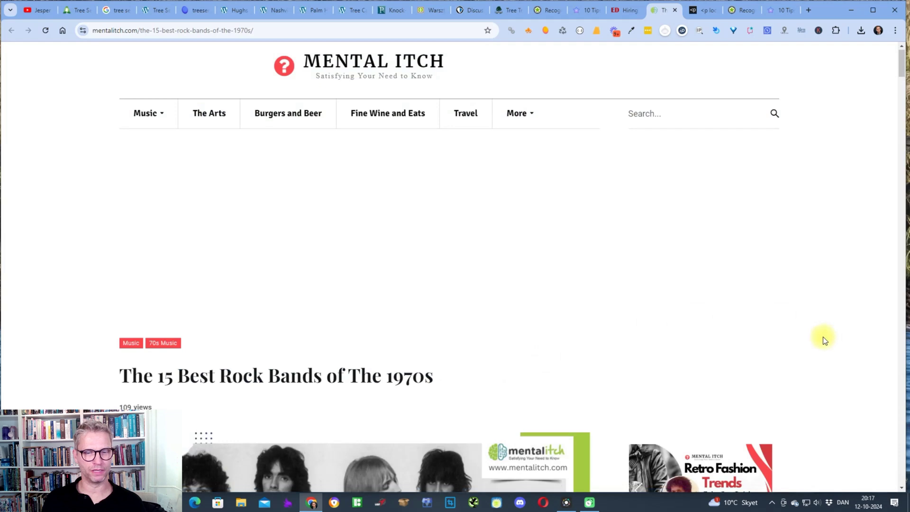
pyautogui.scroll(-15, 823, 336)
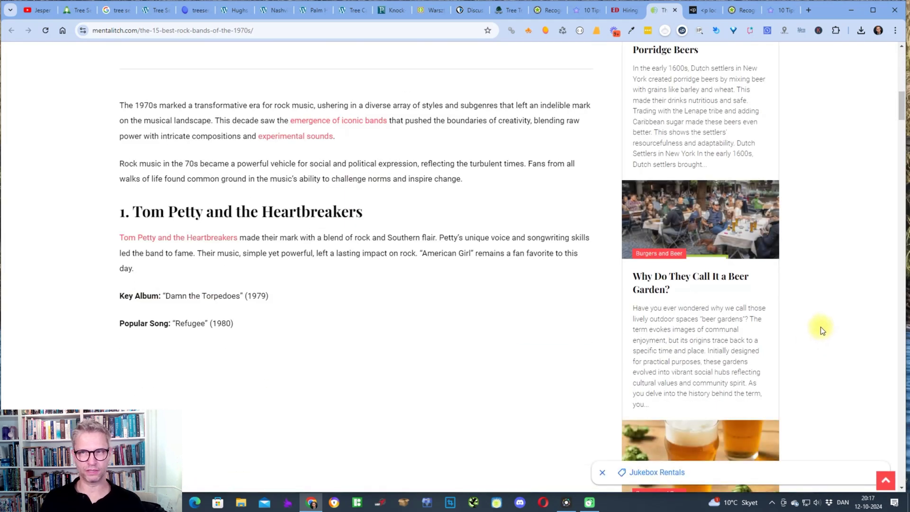
# Cycle through the plocal, e-zekiel, Hiboox, Hughs, Nashville and Stallworth's tabs, ending on Google
pyautogui.click(702, 11)
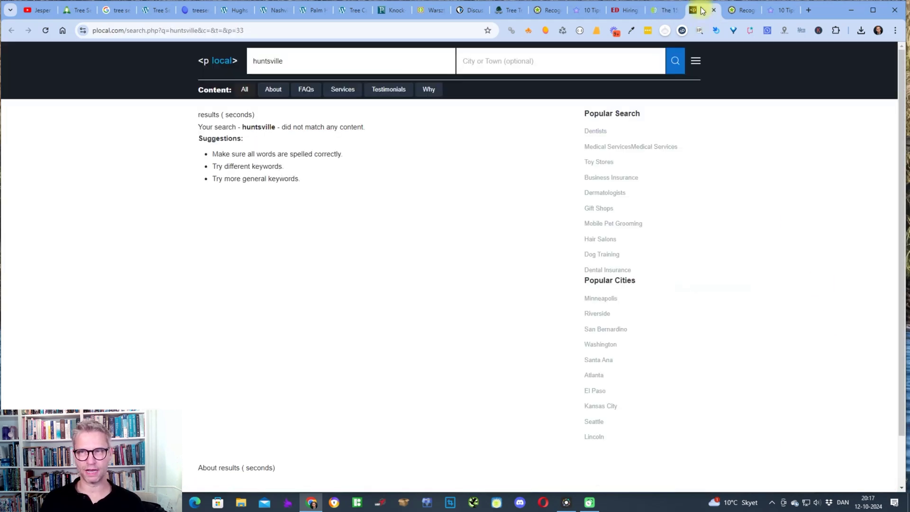
pyautogui.click(740, 15)
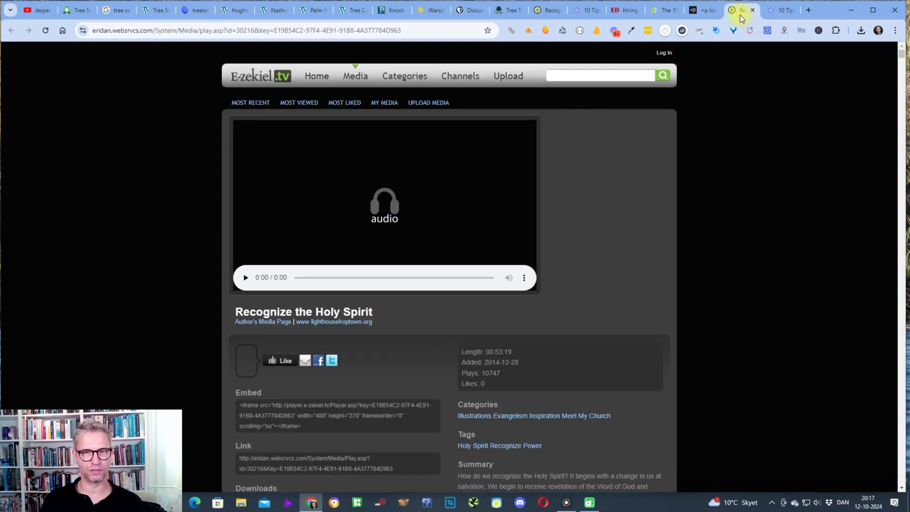
pyautogui.click(773, 14)
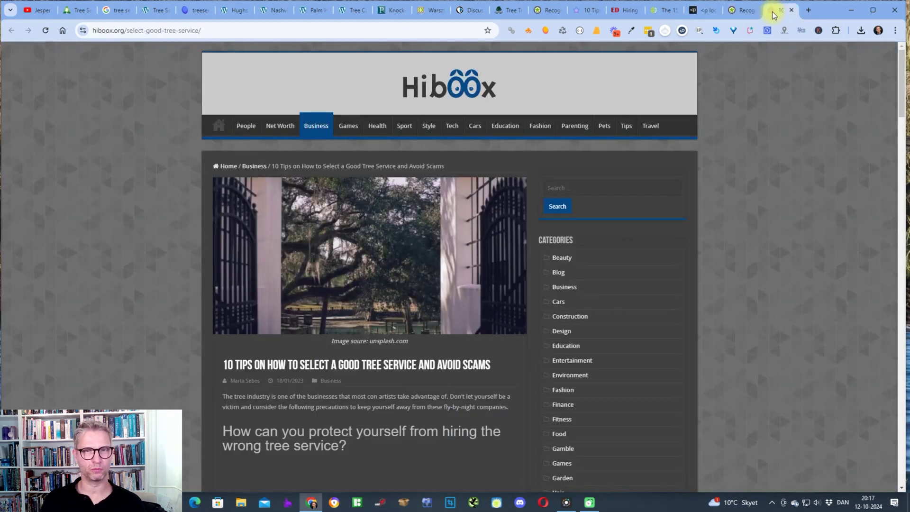
pyautogui.click(242, 12)
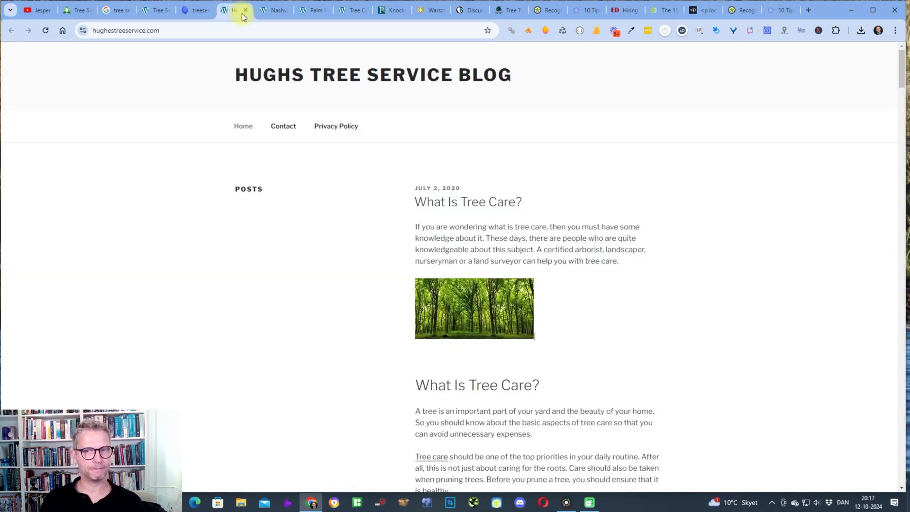
pyautogui.click(267, 9)
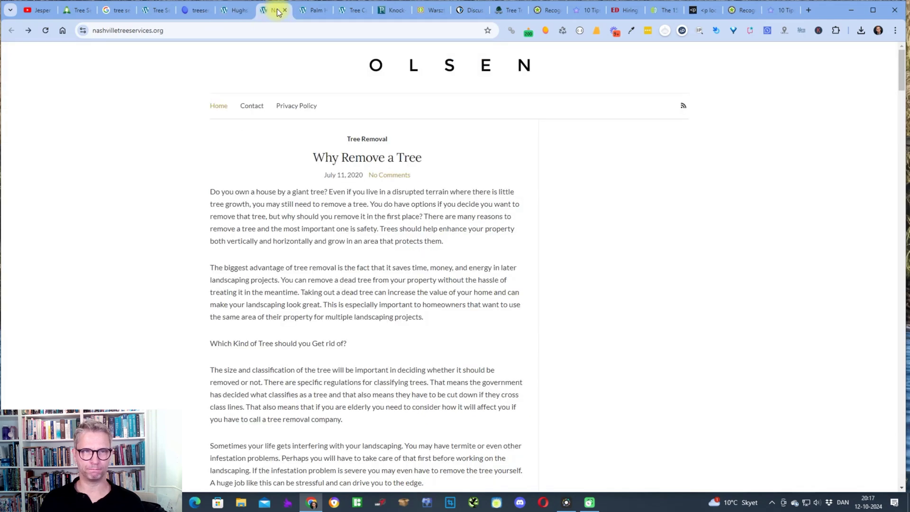
pyautogui.click(164, 10)
pyautogui.click(122, 11)
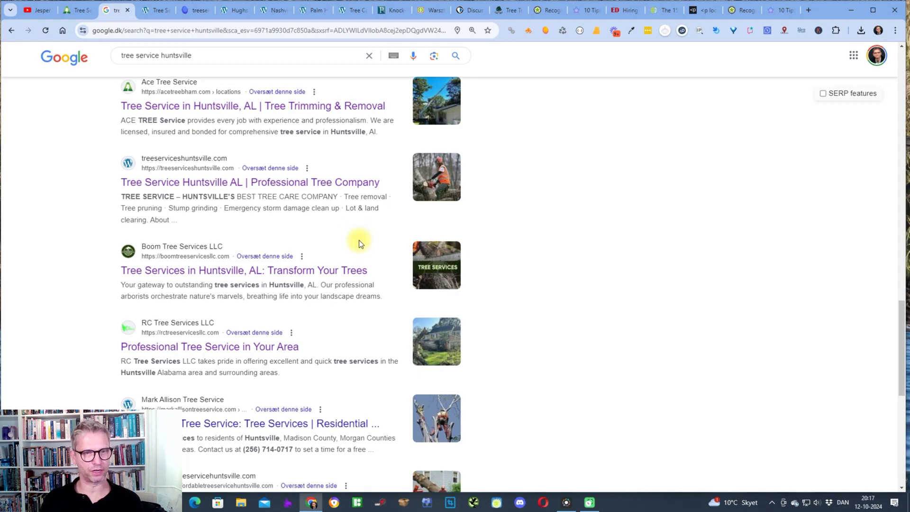
# Maximize the Chrome window showing the 'tree service huntsville' results
pyautogui.scroll(15, 365, 190)
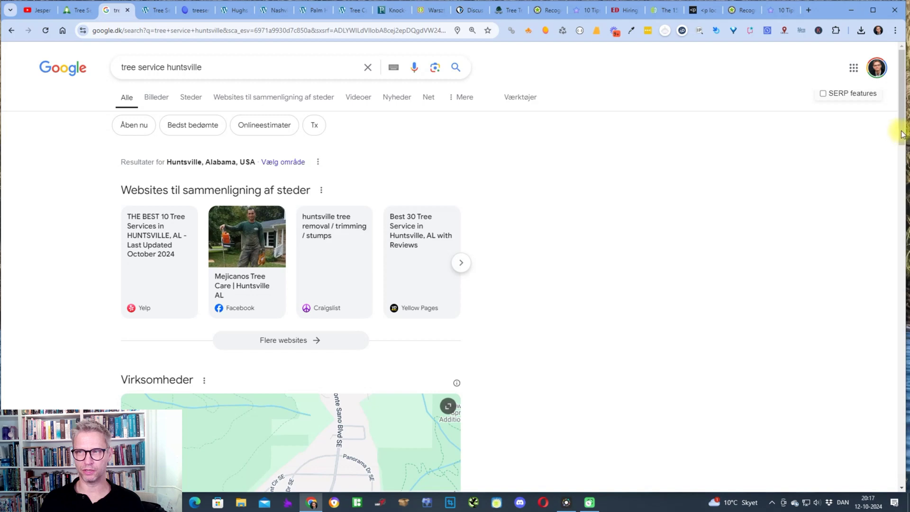
pyautogui.click(873, 10)
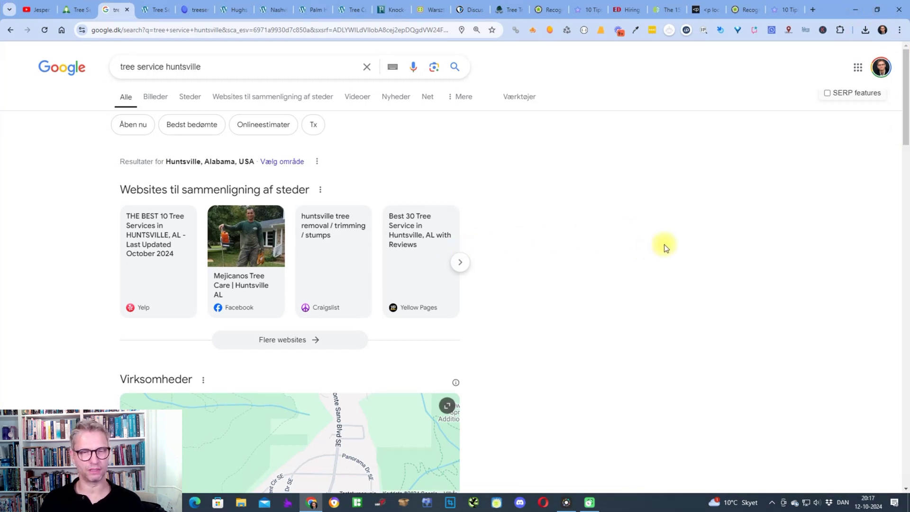
pyautogui.scroll(-1, 664, 244)
pyautogui.scroll(1, 670, 252)
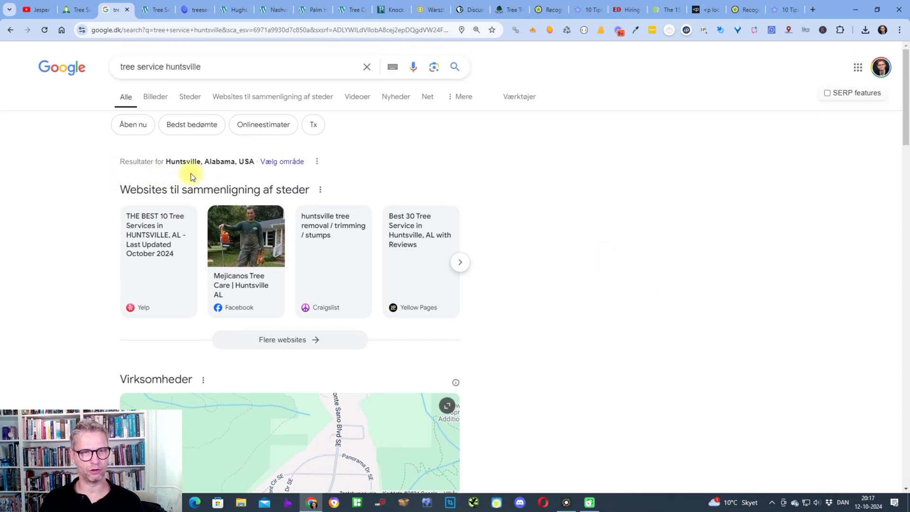
# Open the comparison-sites section's 'Om kilden' details panel, then close it
pyautogui.moveTo(120, 188); pyautogui.dragTo(309, 189)
pyautogui.click(321, 189)
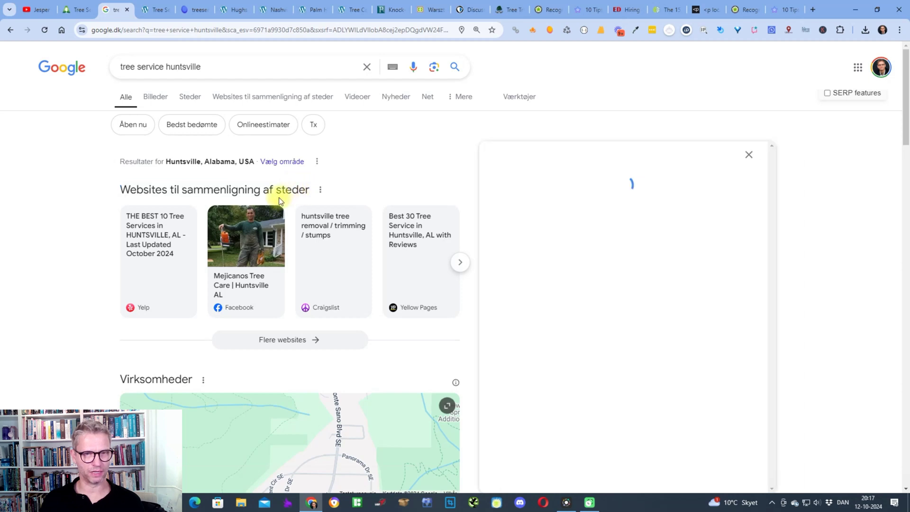
pyautogui.click(746, 159)
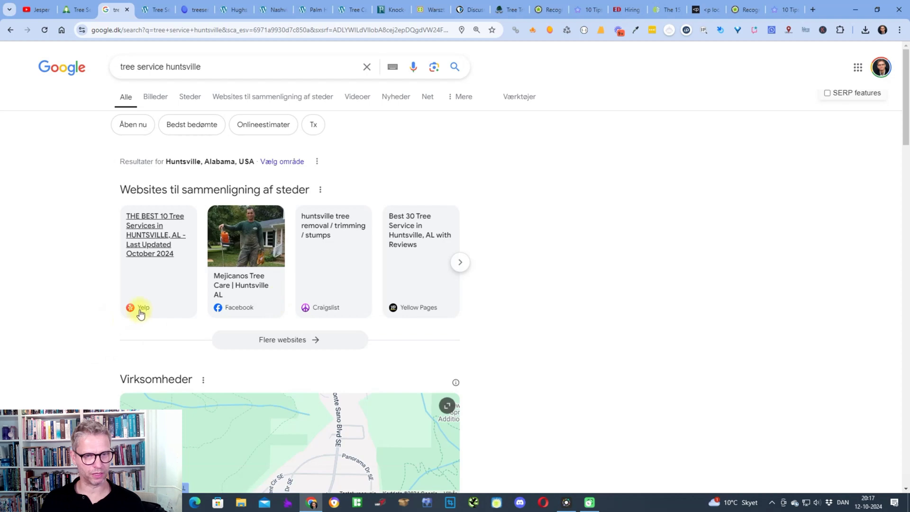
pyautogui.scroll(-5, 606, 265)
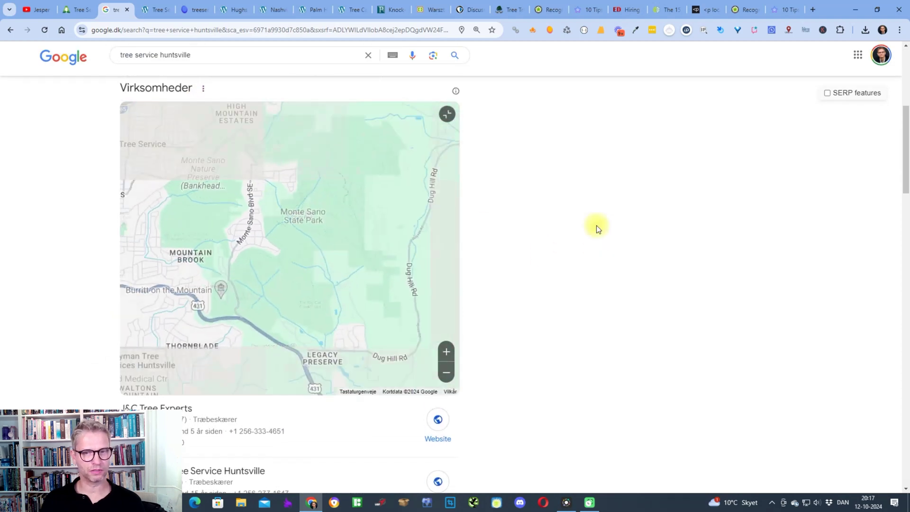
pyautogui.scroll(-10, 570, 229)
pyautogui.scroll(3, 570, 230)
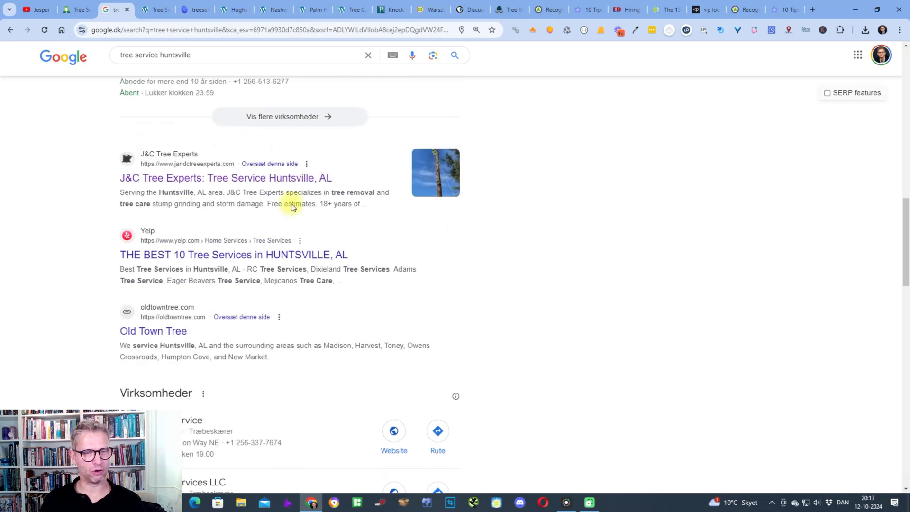
pyautogui.scroll(-4, 253, 308)
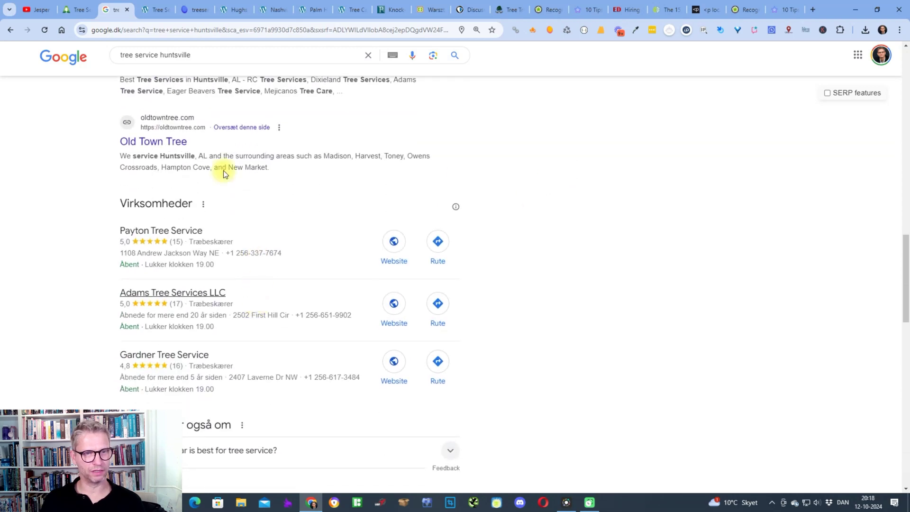
pyautogui.scroll(4, 223, 173)
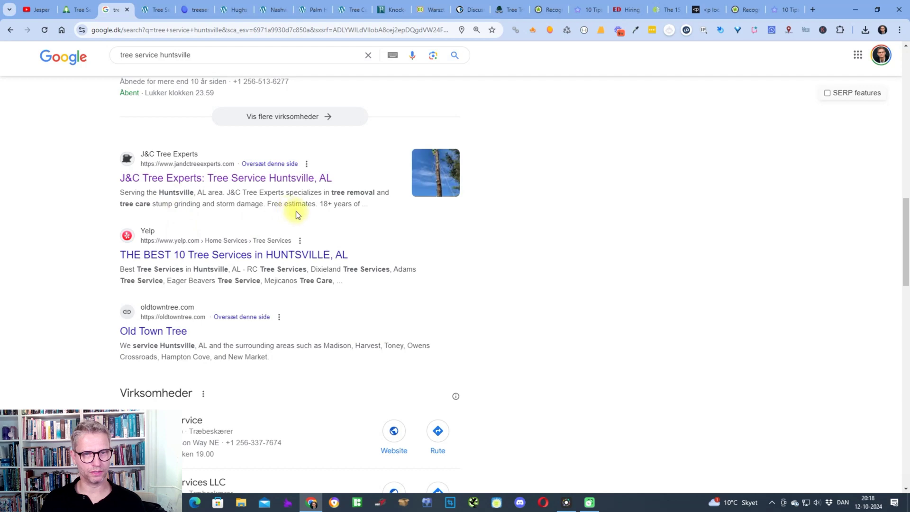
pyautogui.scroll(-4, 365, 221)
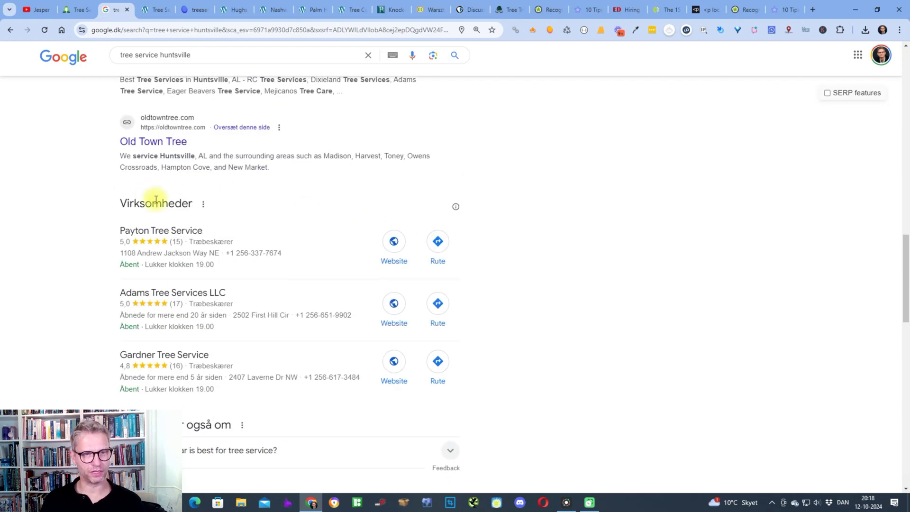
pyautogui.scroll(-8, 294, 343)
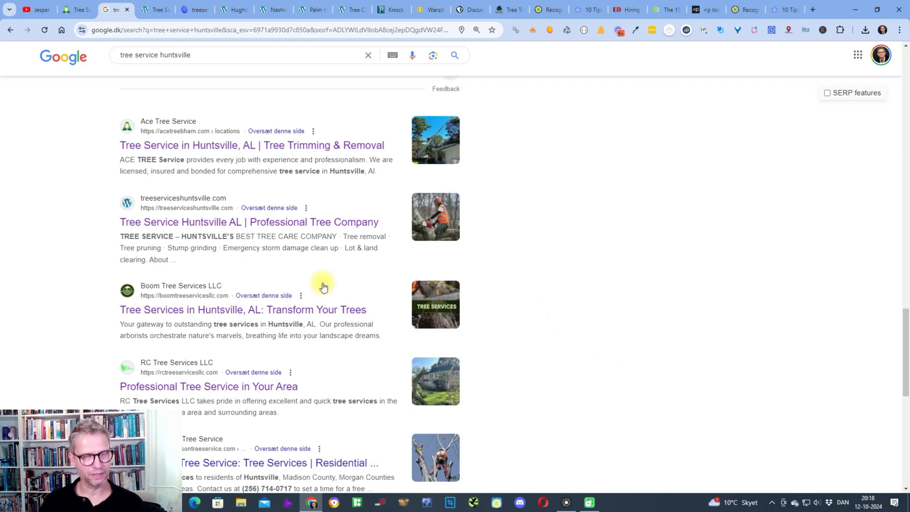
pyautogui.scroll(4, 317, 289)
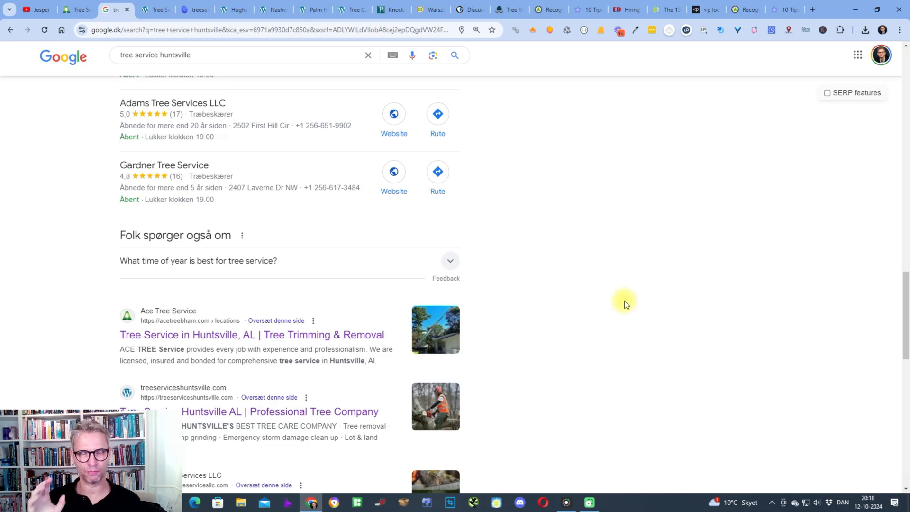
pyautogui.scroll(9, 660, 187)
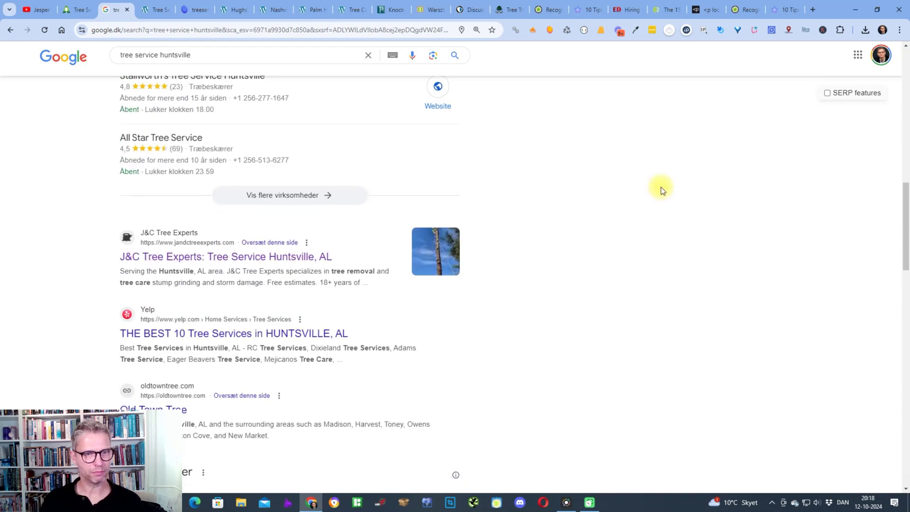
pyautogui.scroll(-3, 203, 97)
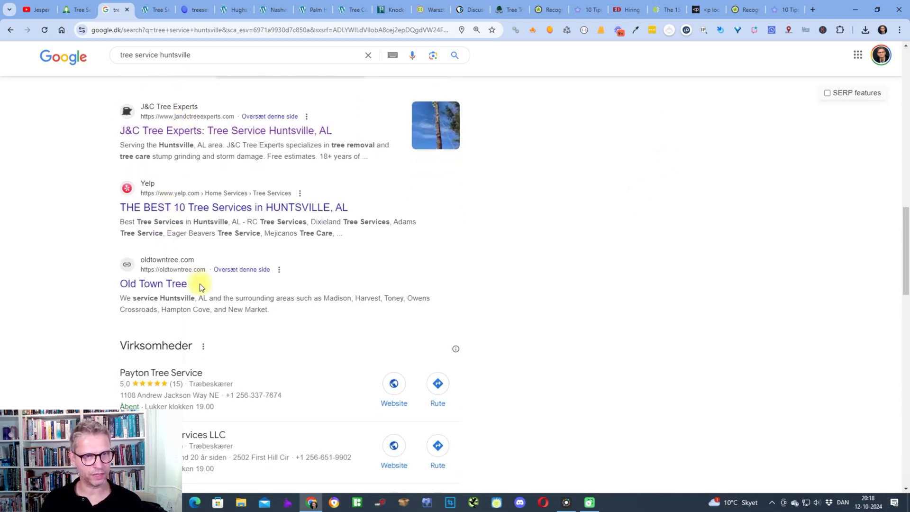
pyautogui.scroll(-6, 727, 240)
pyautogui.scroll(-4, 362, 229)
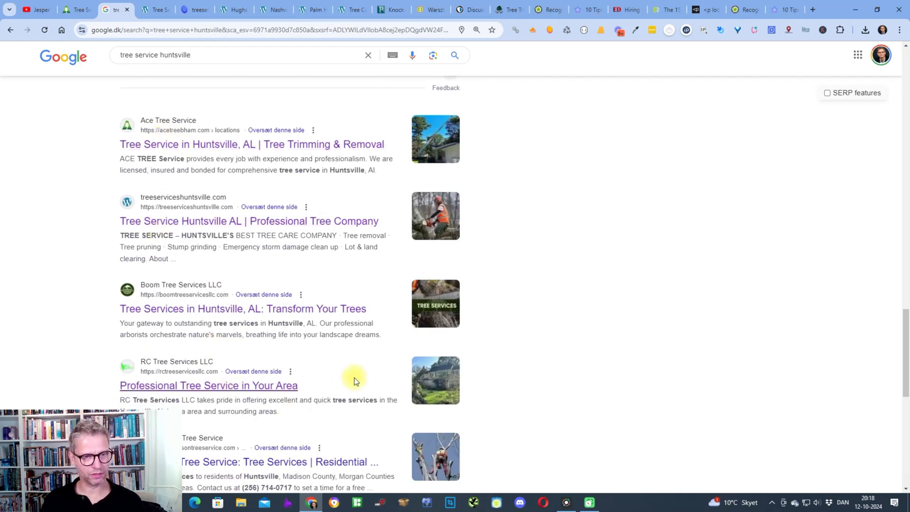
pyautogui.scroll(-4, 355, 378)
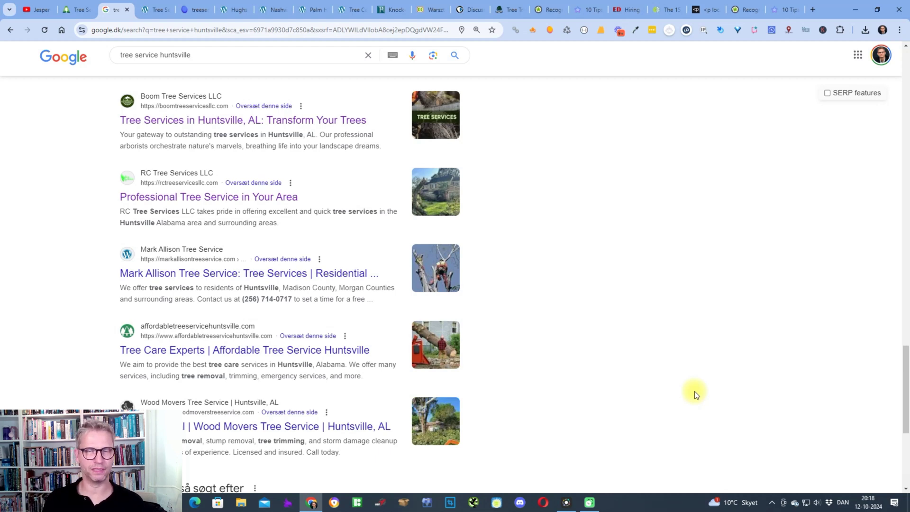
pyautogui.scroll(10, 603, 355)
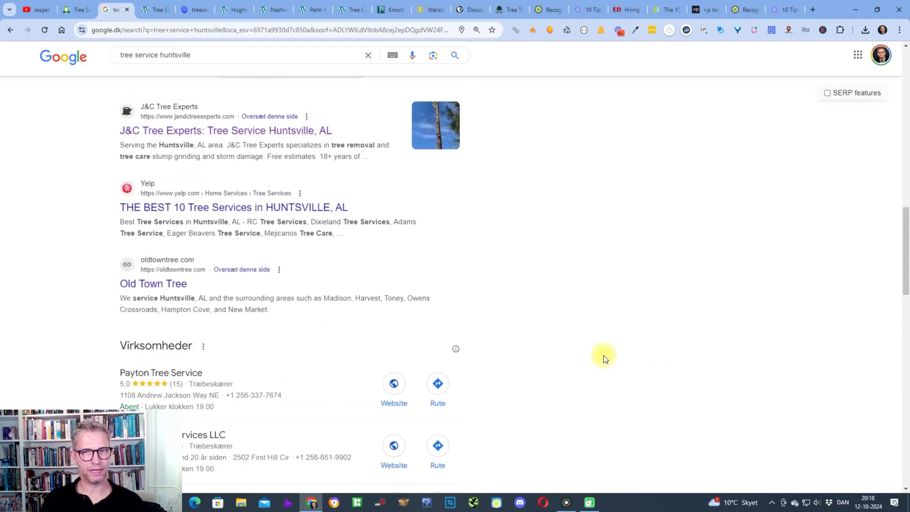